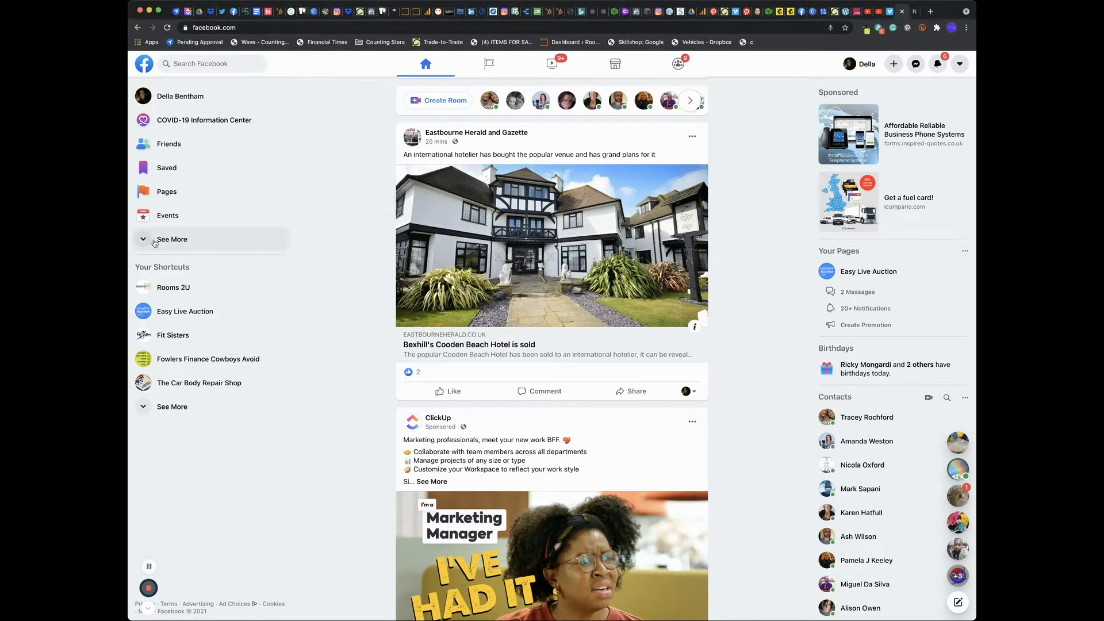
Start creating a new Facebook Page and name it "Test Business".
left_click(146, 241)
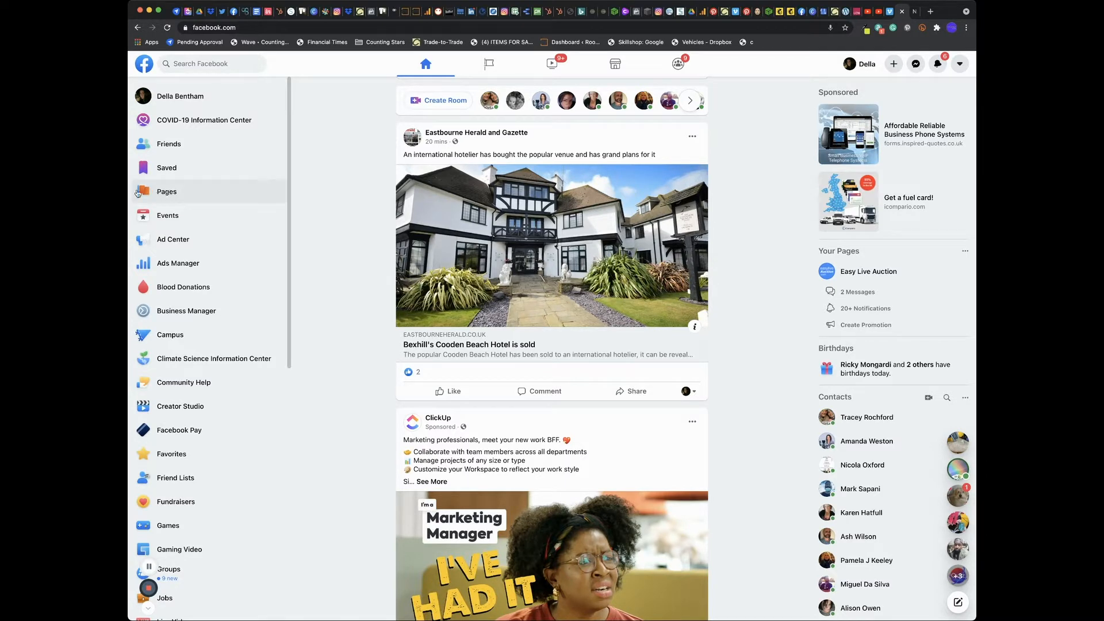
left_click(173, 194)
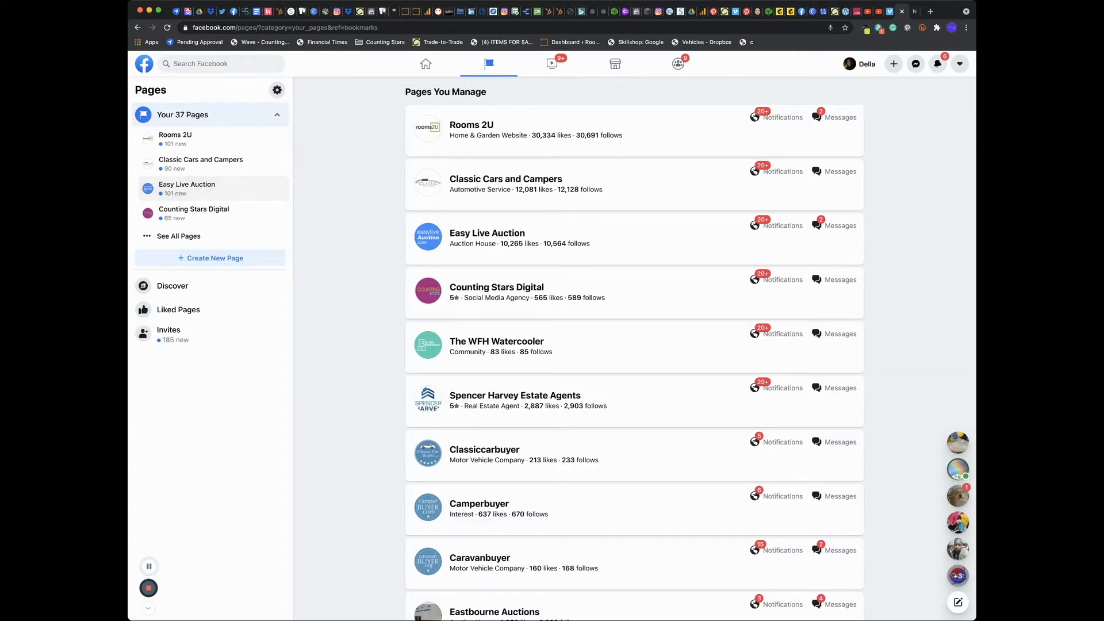
left_click(179, 258)
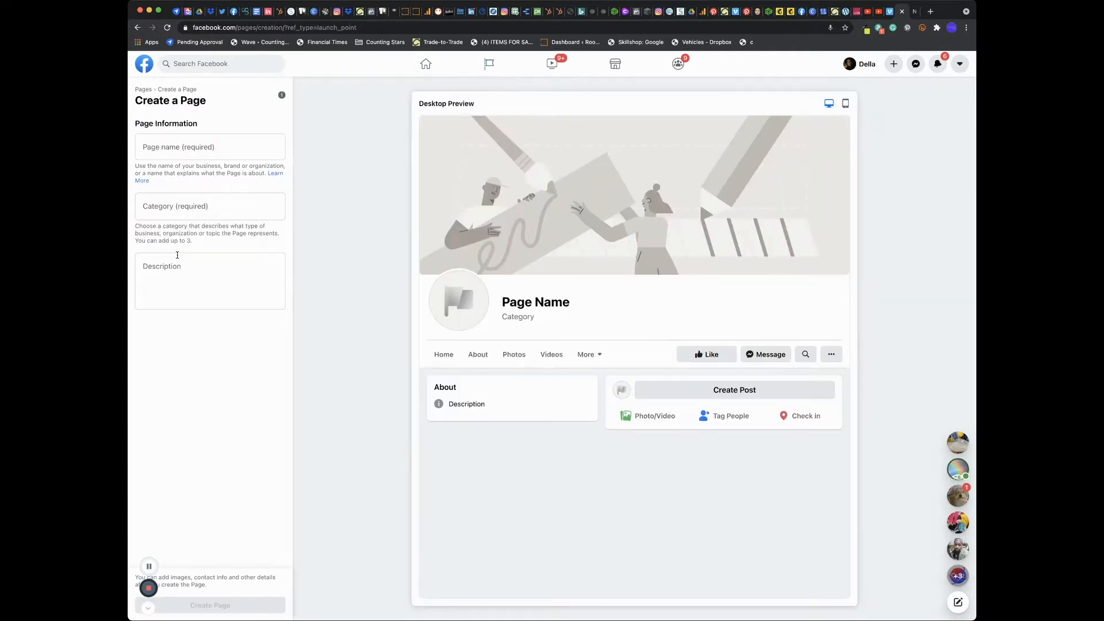
left_click(173, 144)
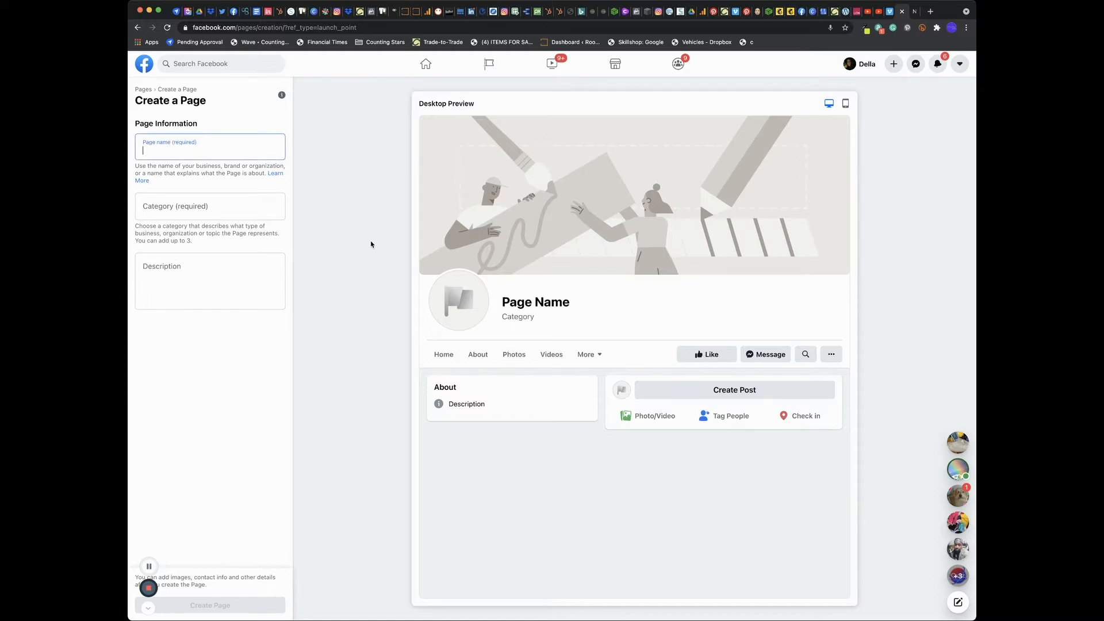
type("Test Business")
key("Tab")
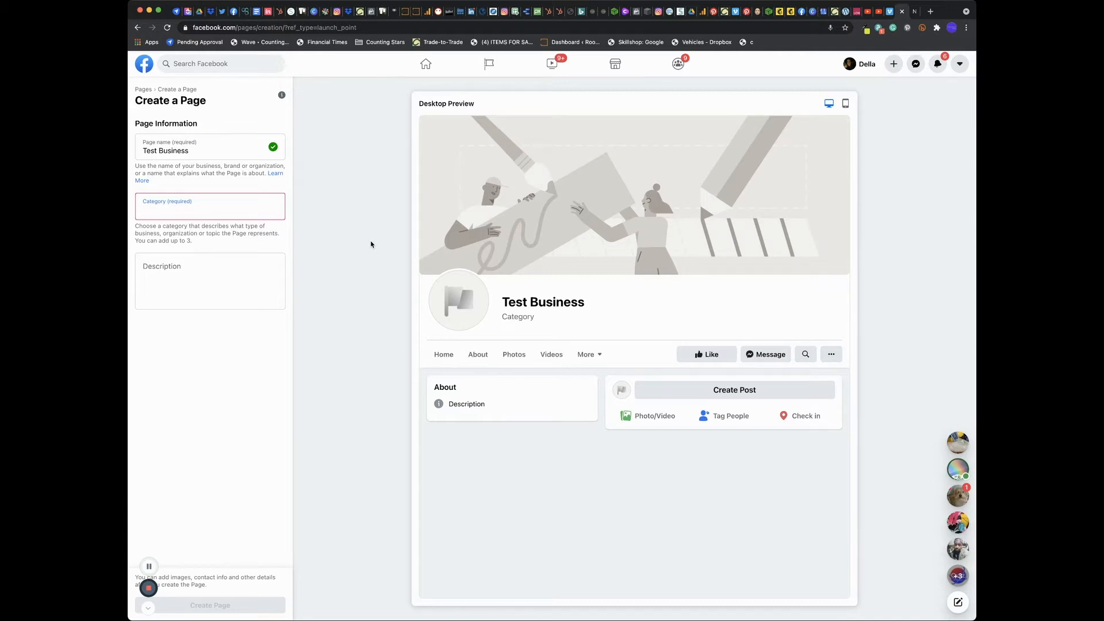
Search the page category options for "local shop", "social media" and "plumber", and look through the suggestions.
type("local")
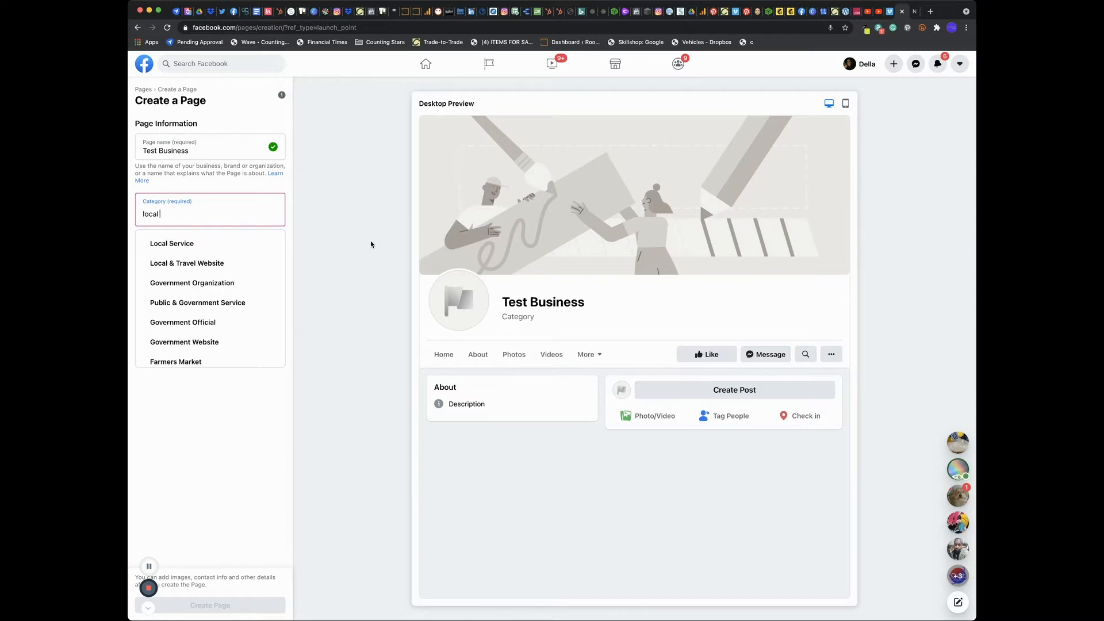
type(" shop")
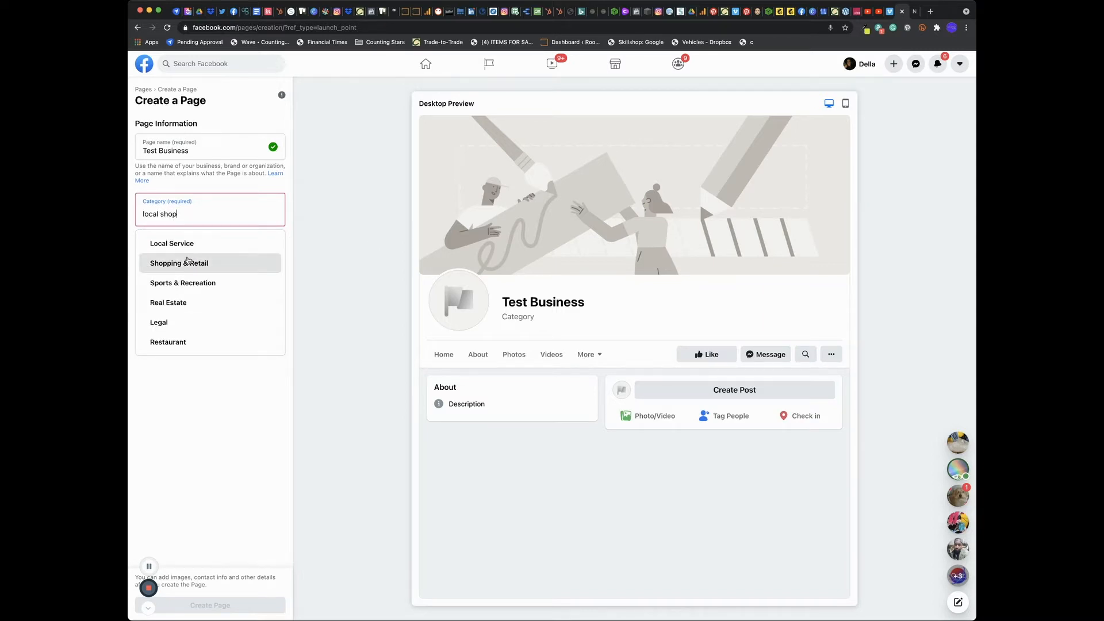
triple_click(171, 215)
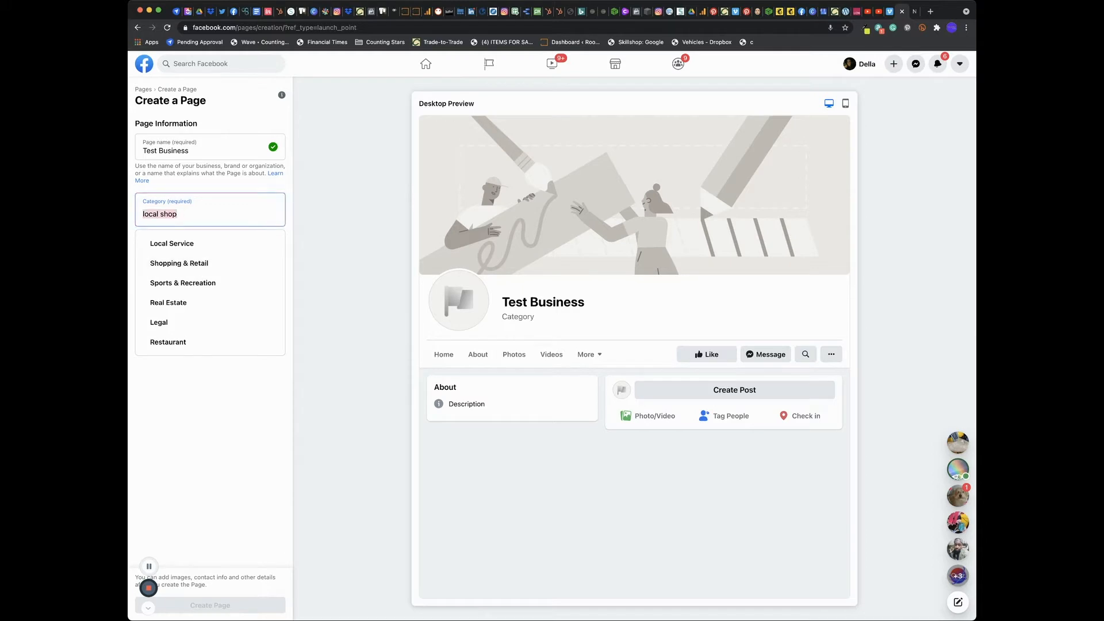
type("socia")
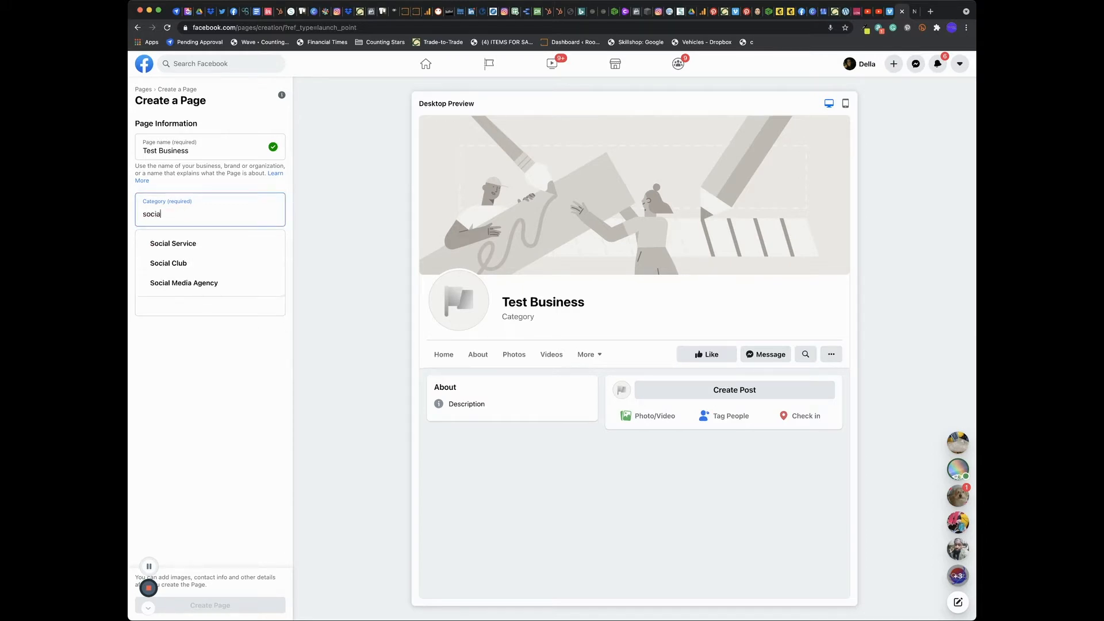
type("l media")
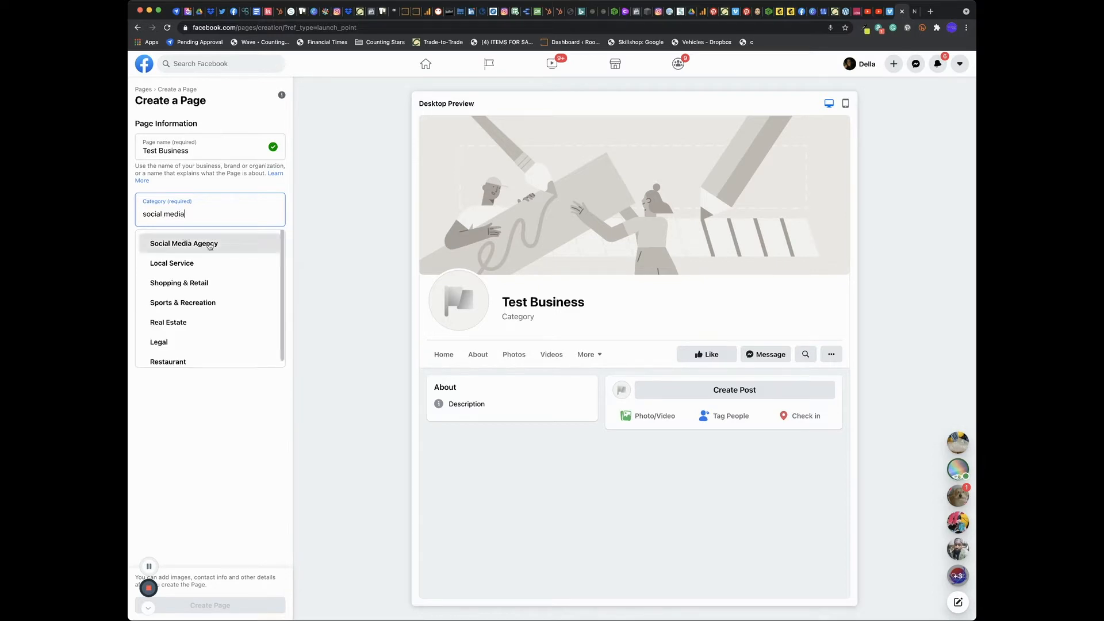
triple_click(137, 213)
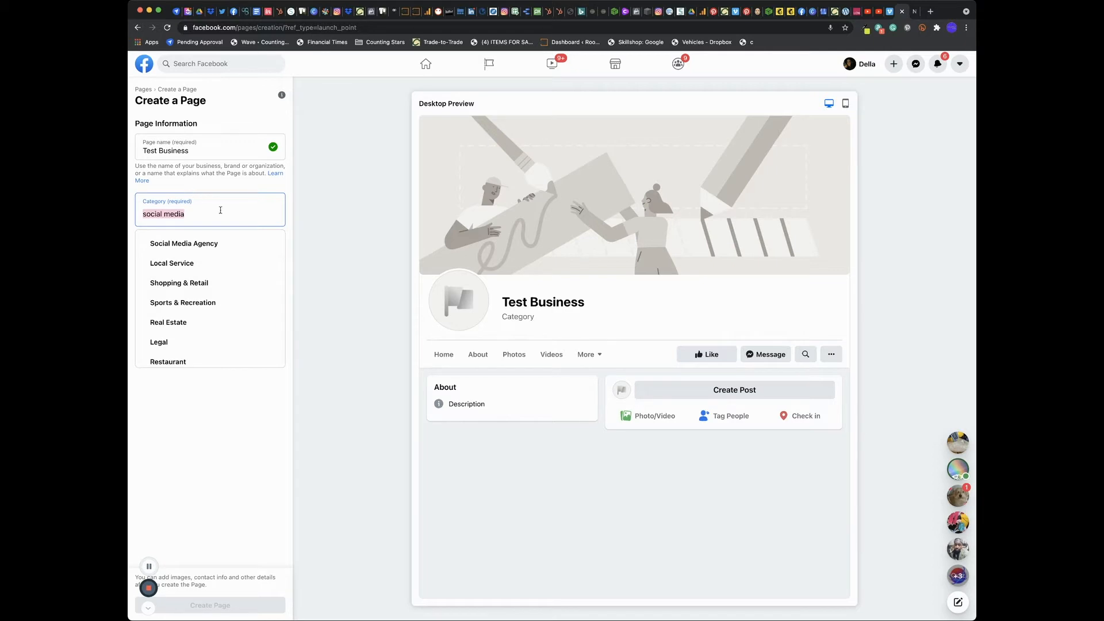
type("plumber")
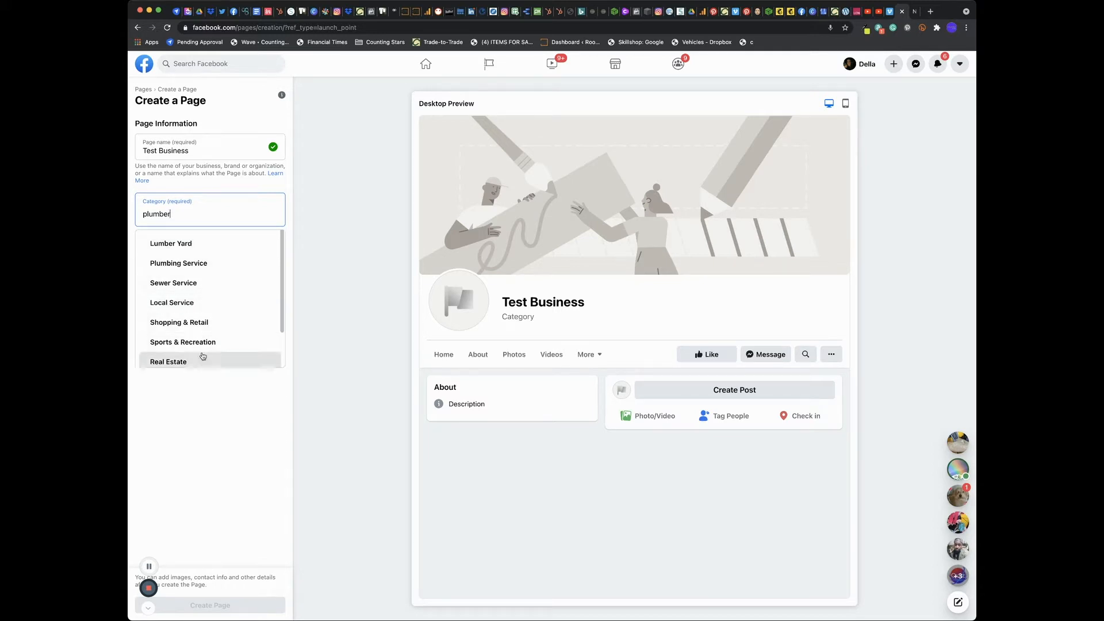
scroll(202, 355, "down", 2)
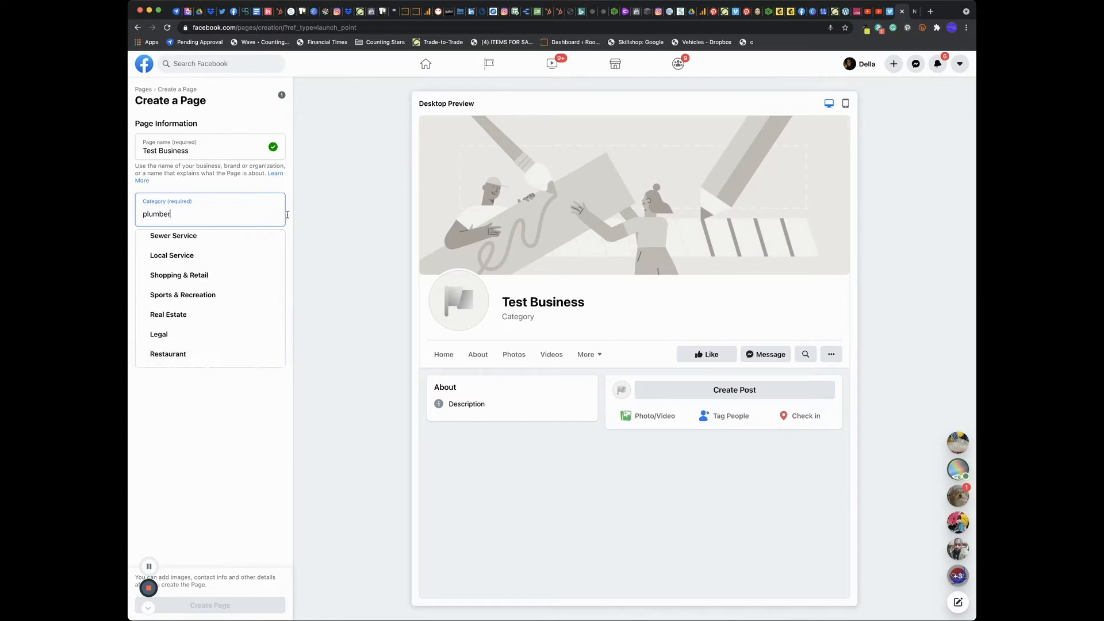
Set the page category to Social Media Agency.
key("super+a")
type("soc")
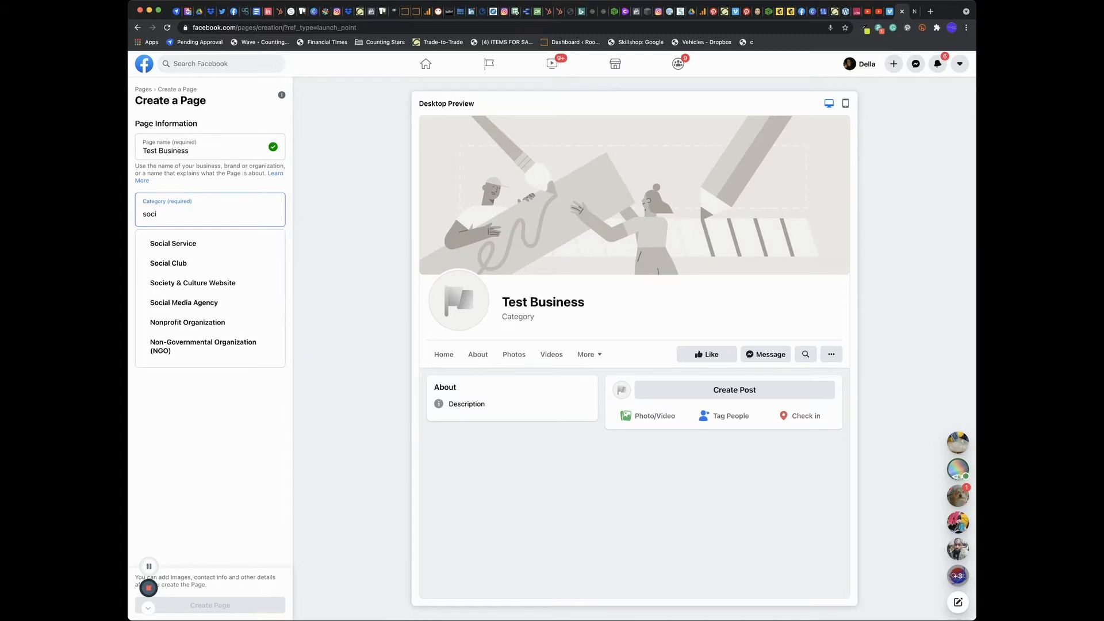
left_click(225, 301)
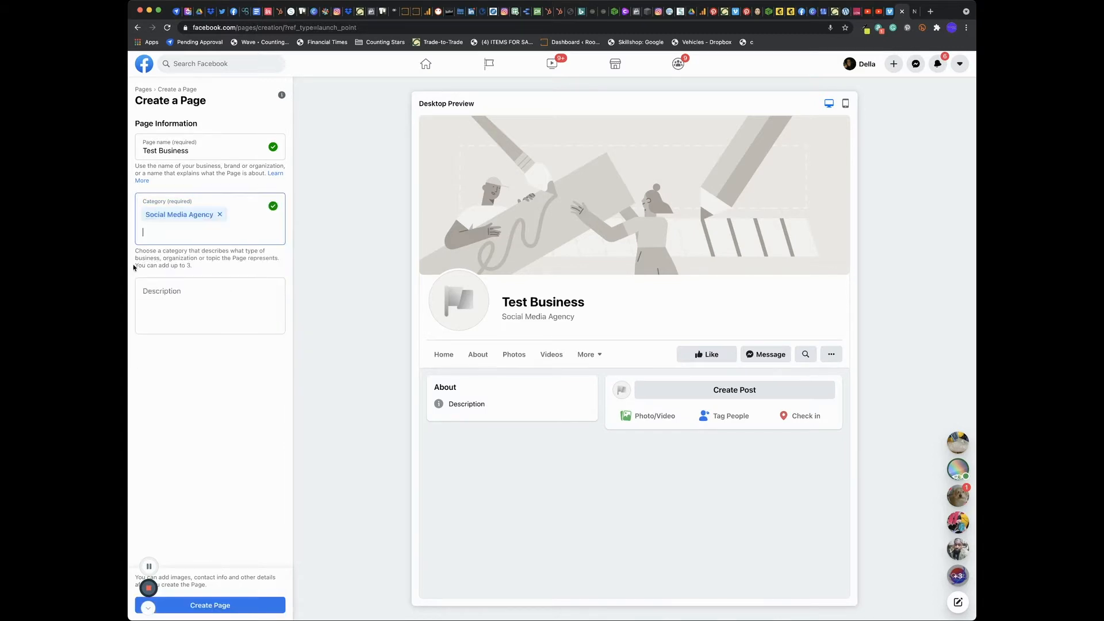
Enter the description "We help small businesses with their social media." and create the page.
left_click(264, 287)
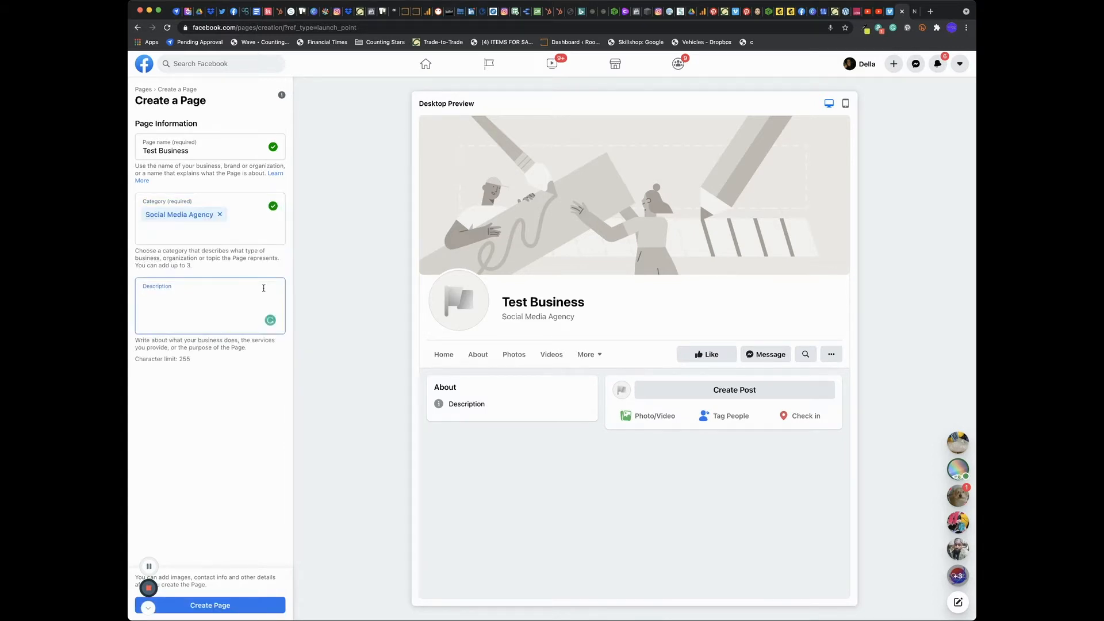
type("We")
type(" help social medi")
key("BackSpace")
key("BackSpace")
key("BackSpace")
key("BackSpace")
key("BackSpace")
key("BackSpace")
key("BackSpace")
key("BackSpace")
key("BackSpace")
type("mall busj=")
key("BackSpace")
key("BackSpace")
type("inesses with thei")
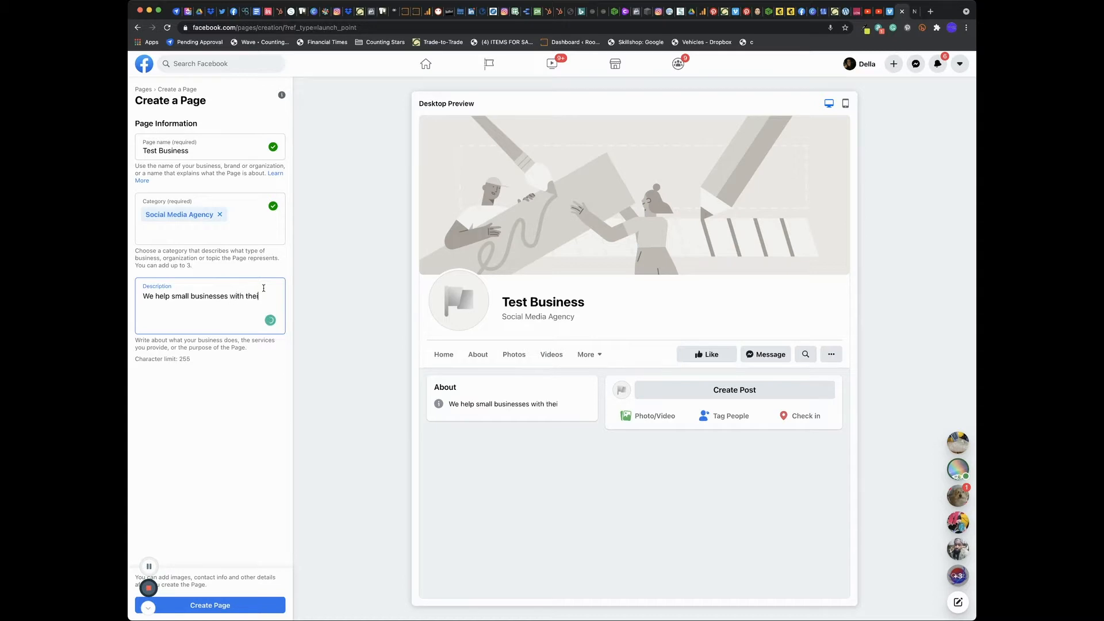
type("r social media.")
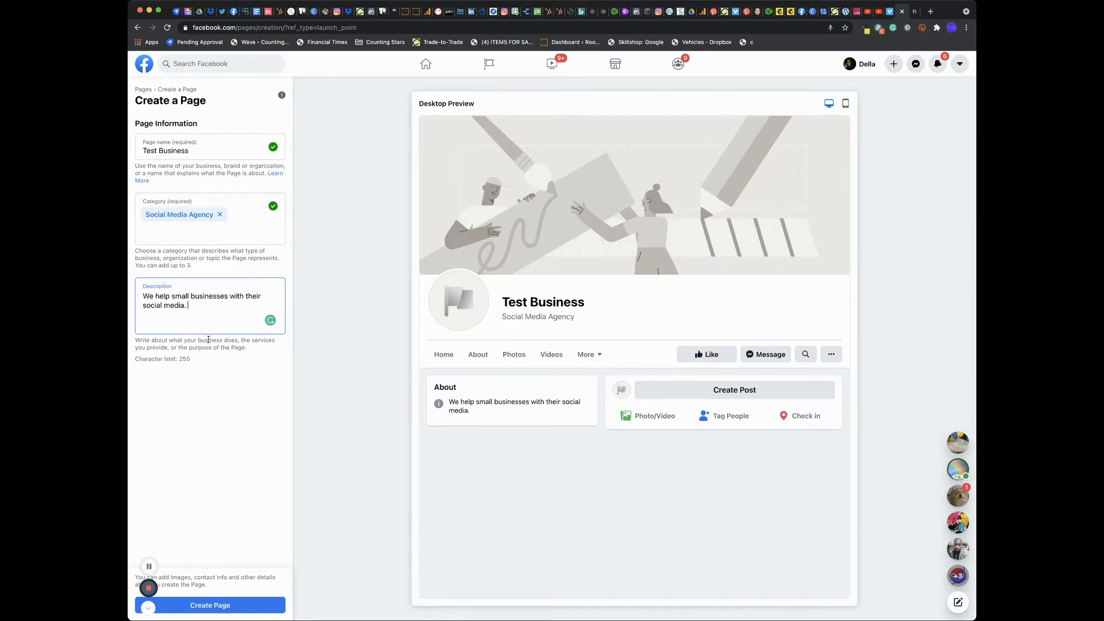
left_click(223, 608)
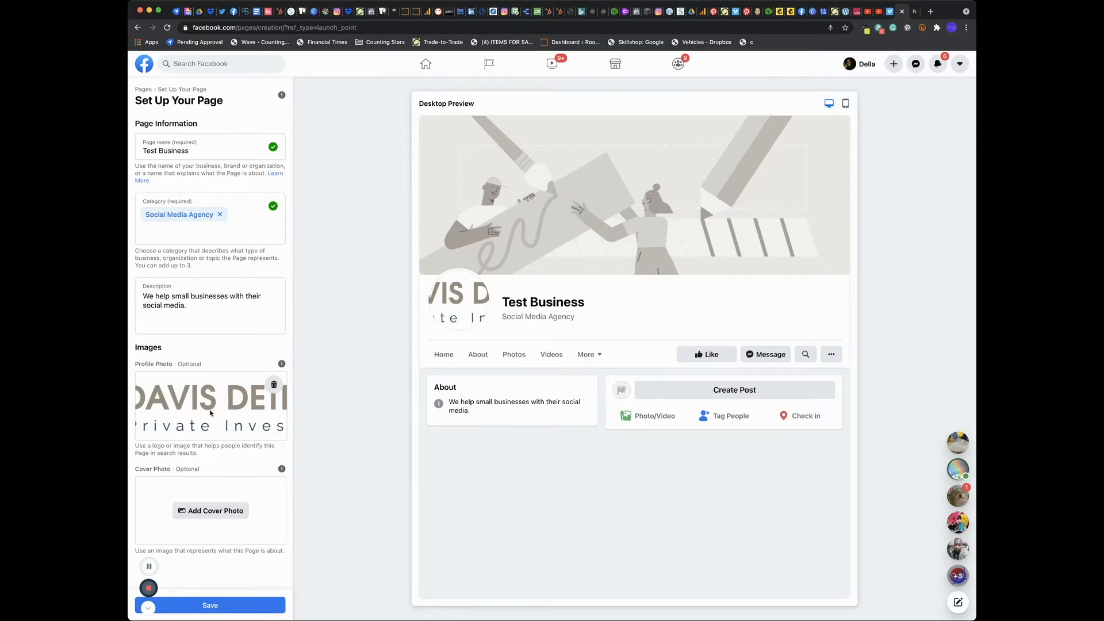
Replace the profile photo with the round Counting Stars logo and add the Counting Stars banner as cover photo.
left_click(273, 385)
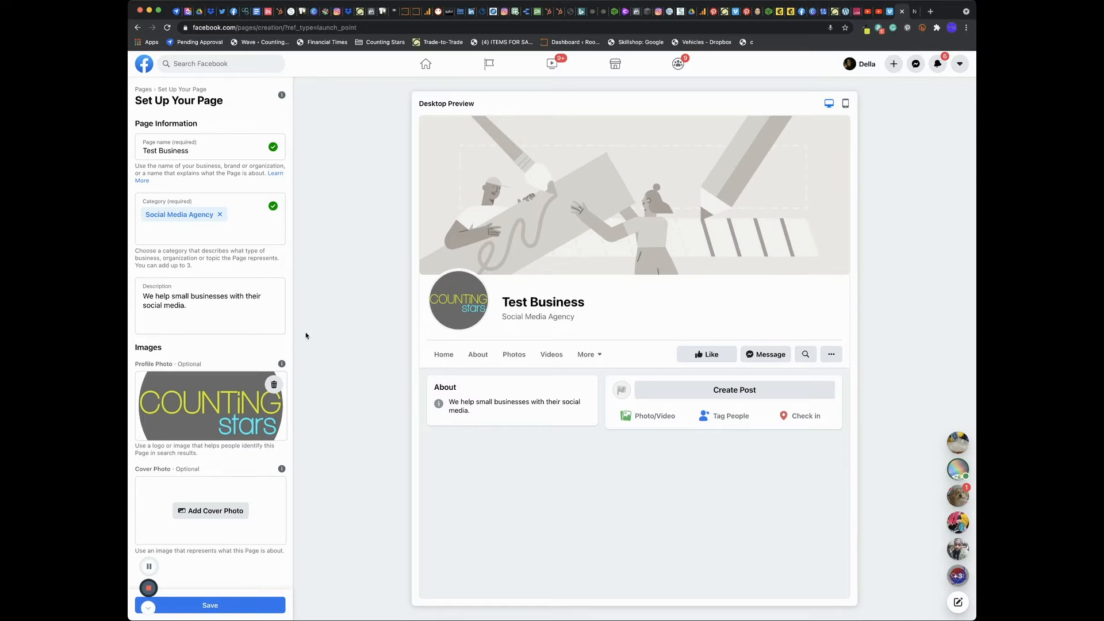
left_click(182, 511)
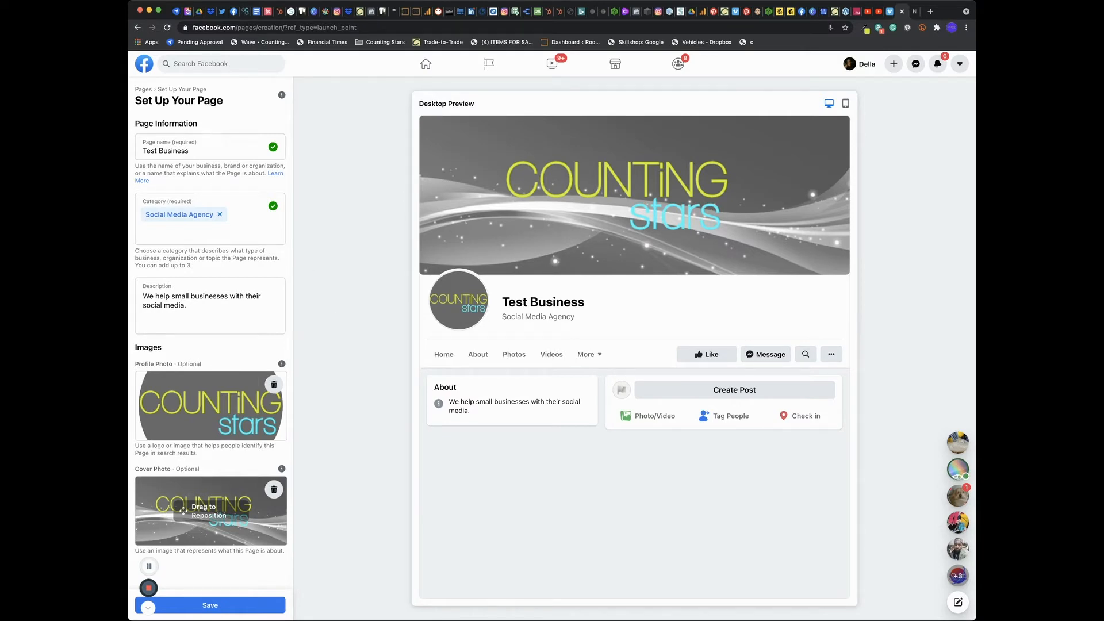
Switch to Canva, search the new-design formats for "facebook", clear the search and return to the Facebook page setup.
left_click(311, 13)
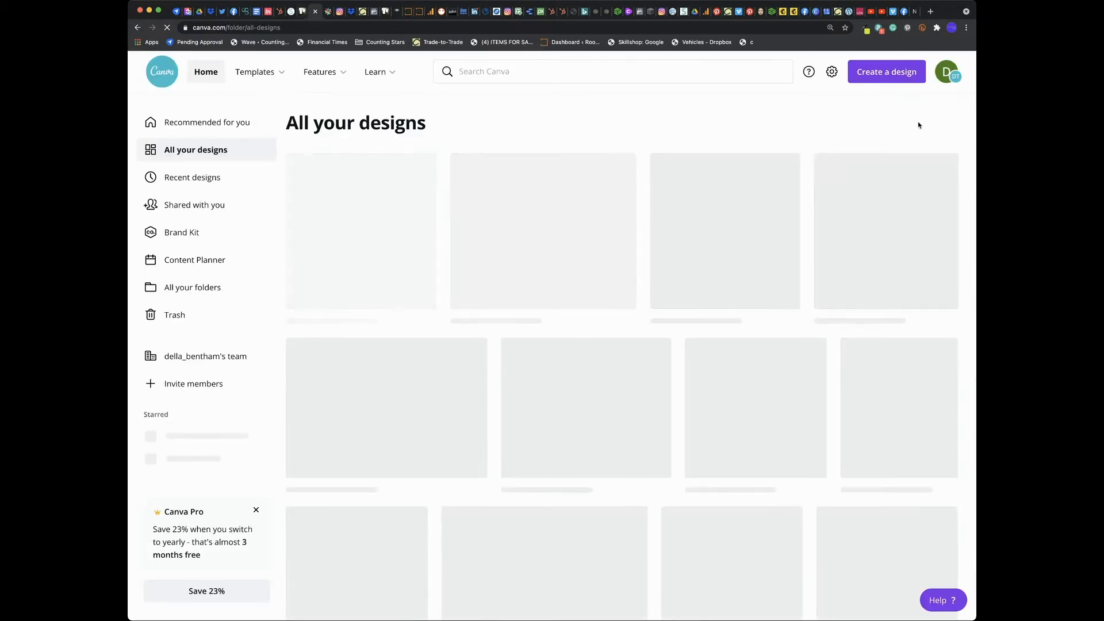
left_click(887, 72)
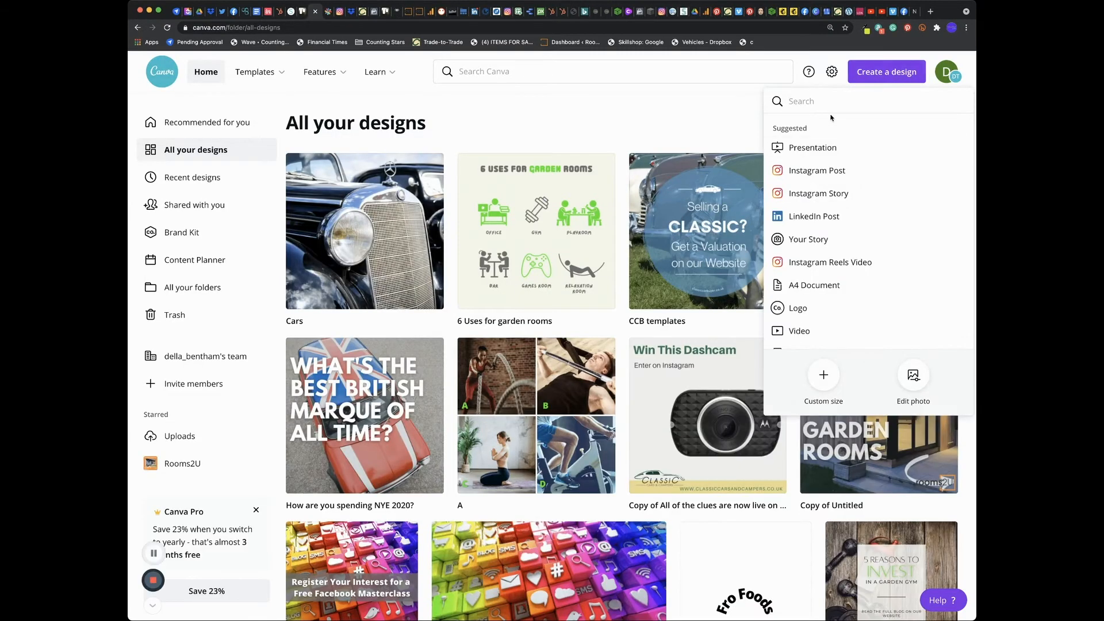
type("facebook")
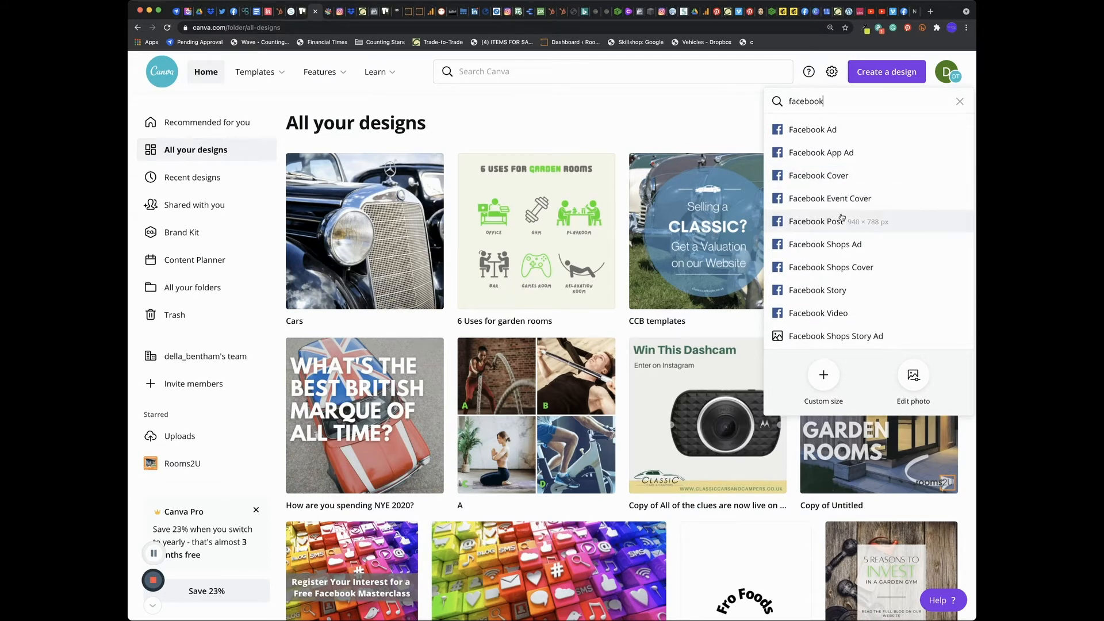
left_click(959, 102)
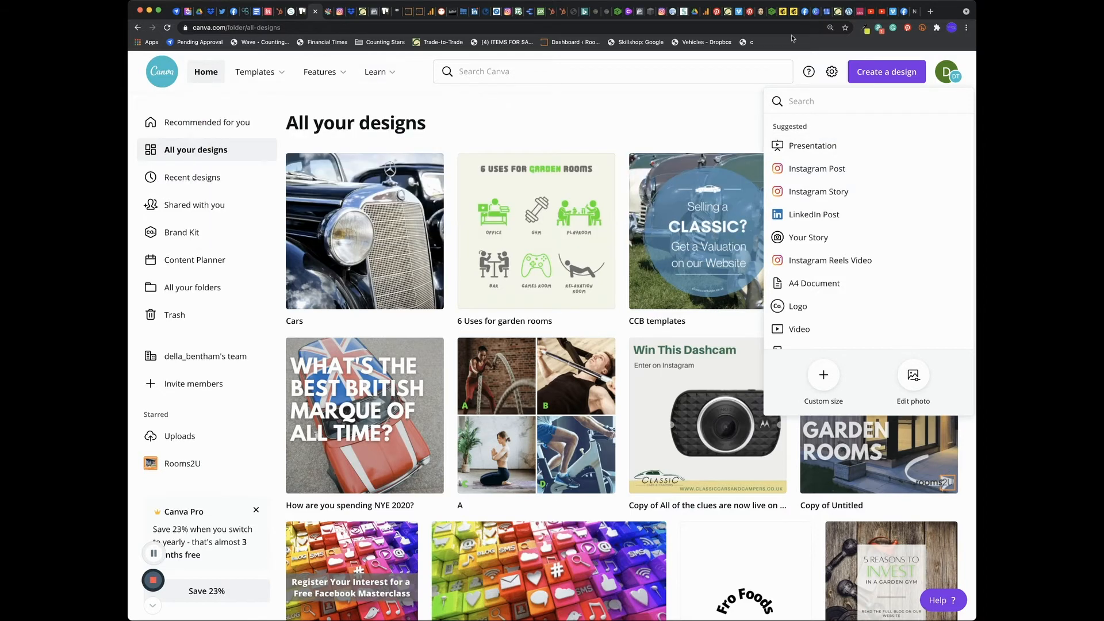
left_click(902, 13)
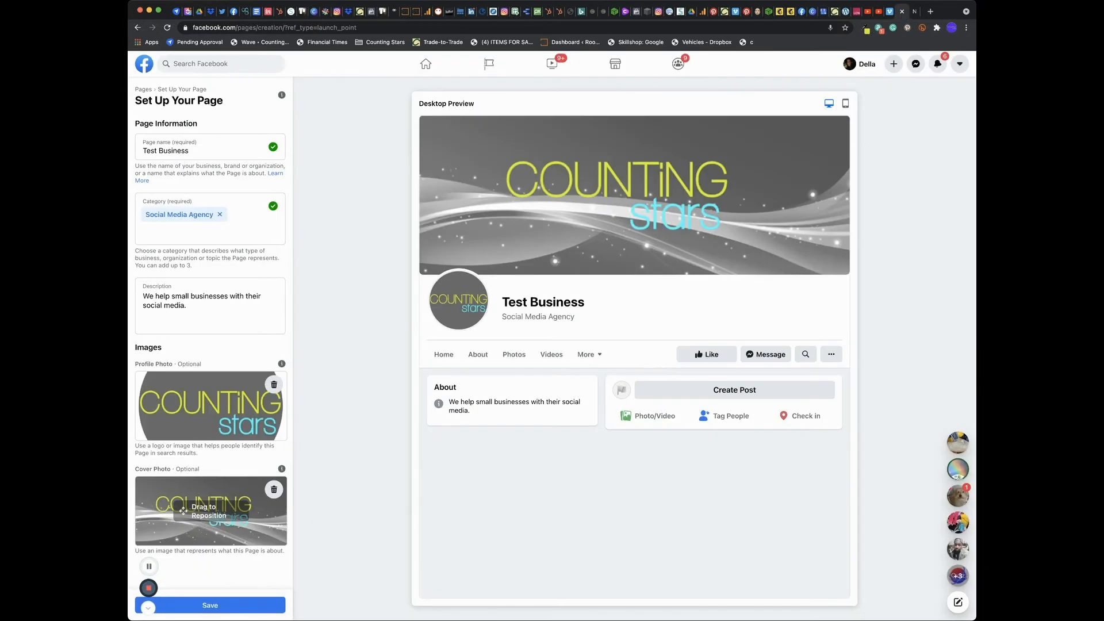
Save the page setup and leave the WhatsApp connection offer without linking a phone number.
left_click(211, 607)
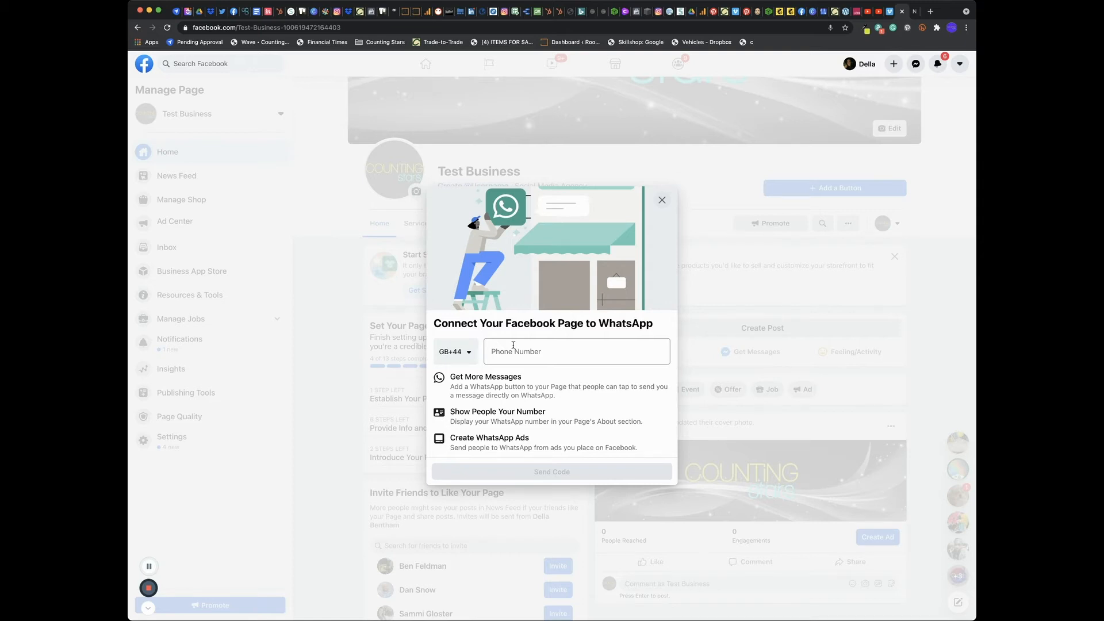
left_click(661, 203)
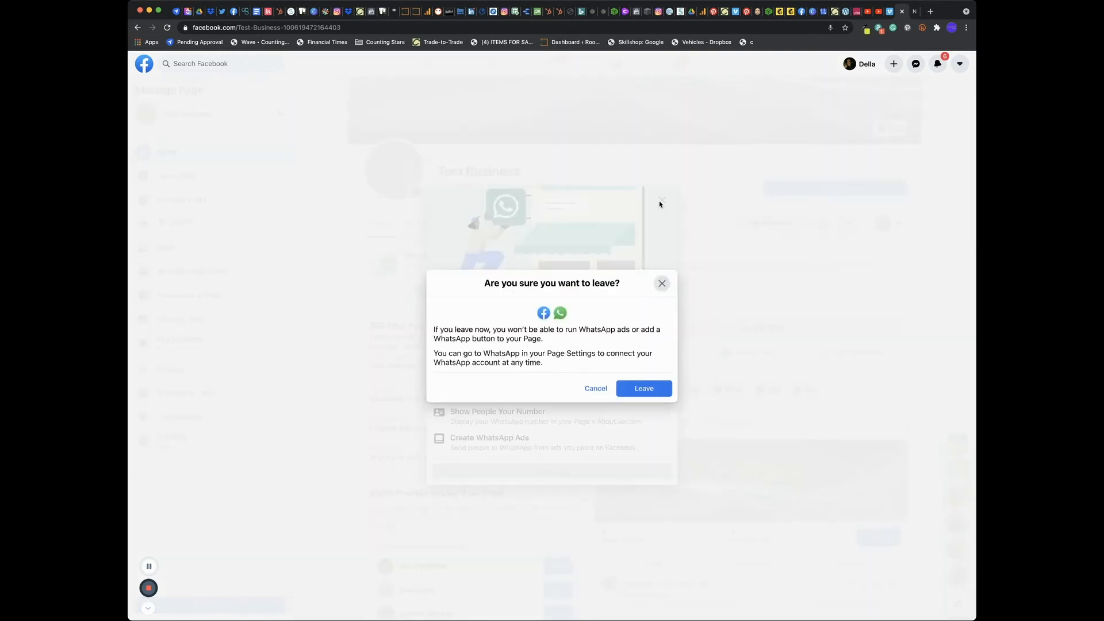
left_click(639, 390)
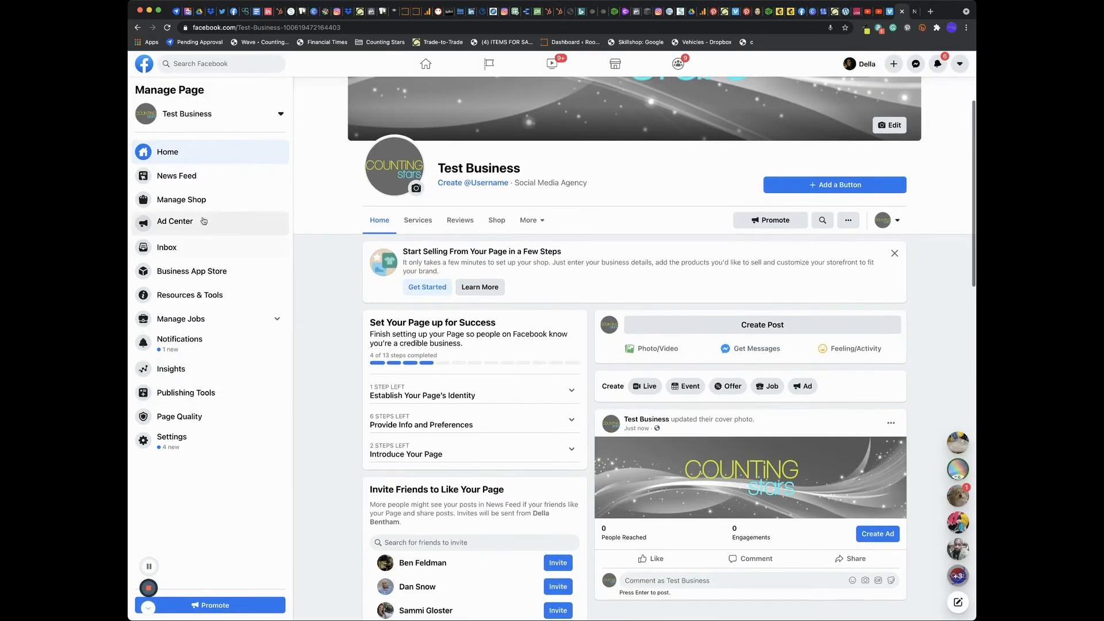
Open the general page info for editing from the new page's About section.
scroll(595, 448, "down", 3)
scroll(518, 440, "up", 2)
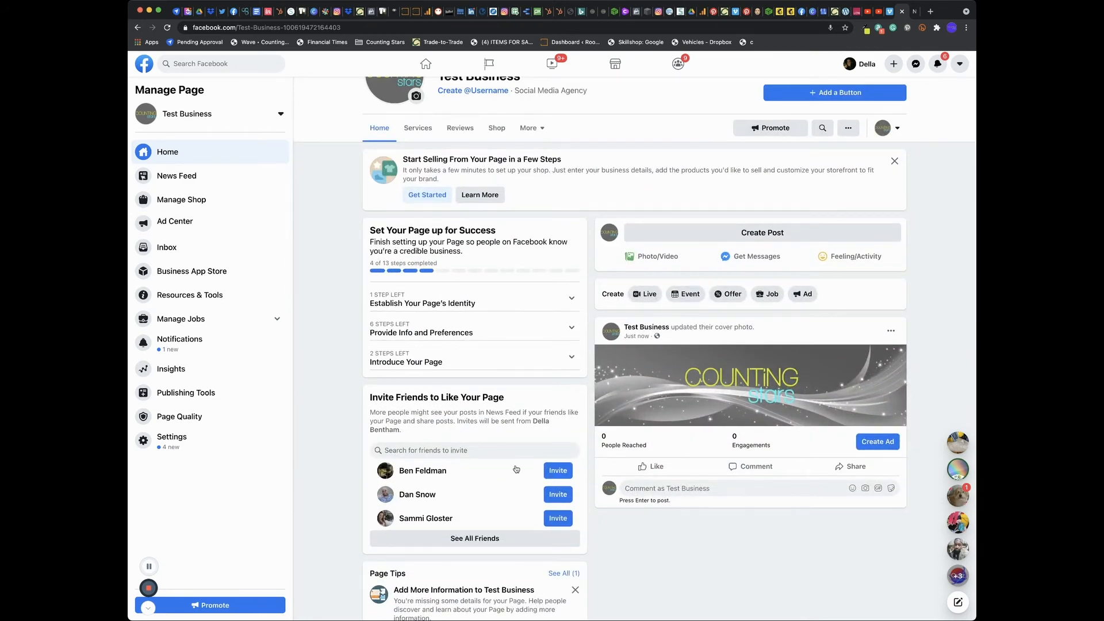
scroll(516, 469, "down", 4)
scroll(516, 469, "down", 2)
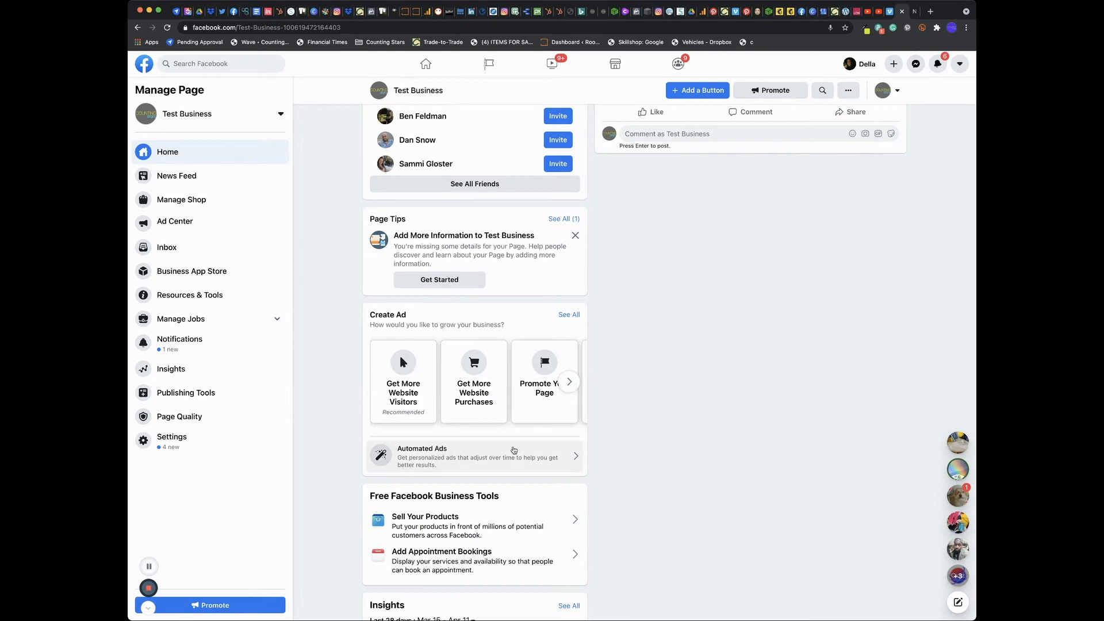
scroll(514, 450, "down", 5)
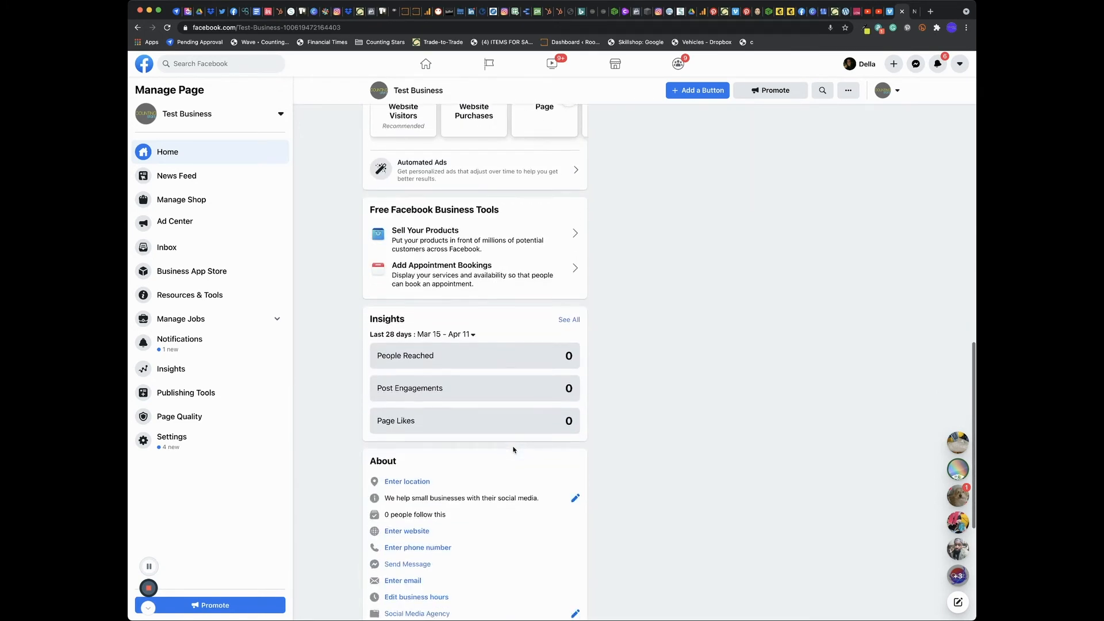
scroll(513, 449, "down", 3)
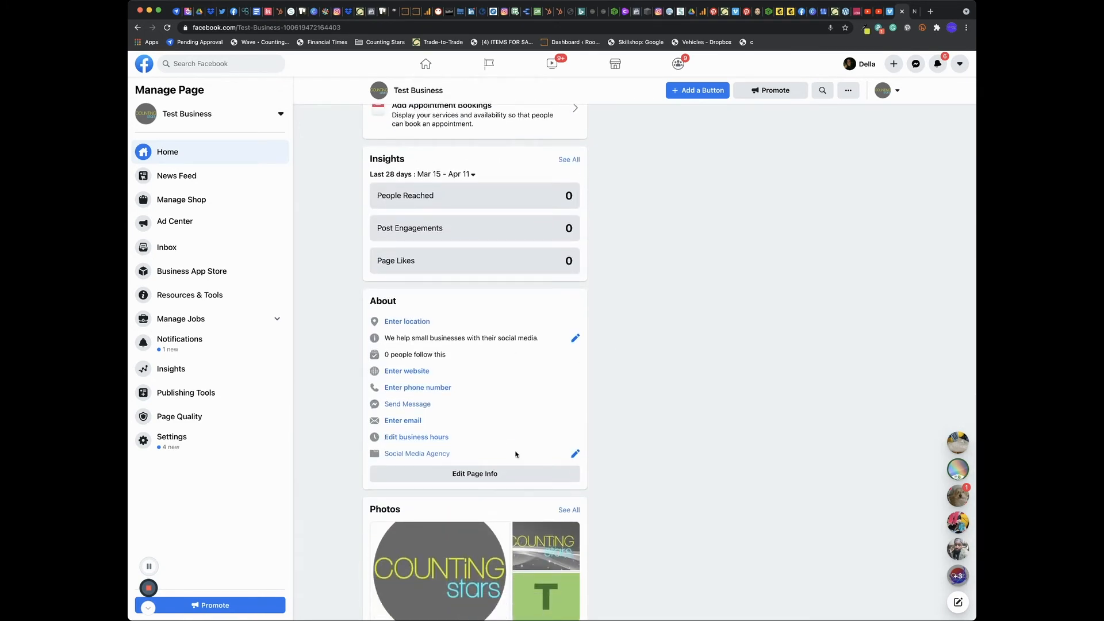
left_click(483, 478)
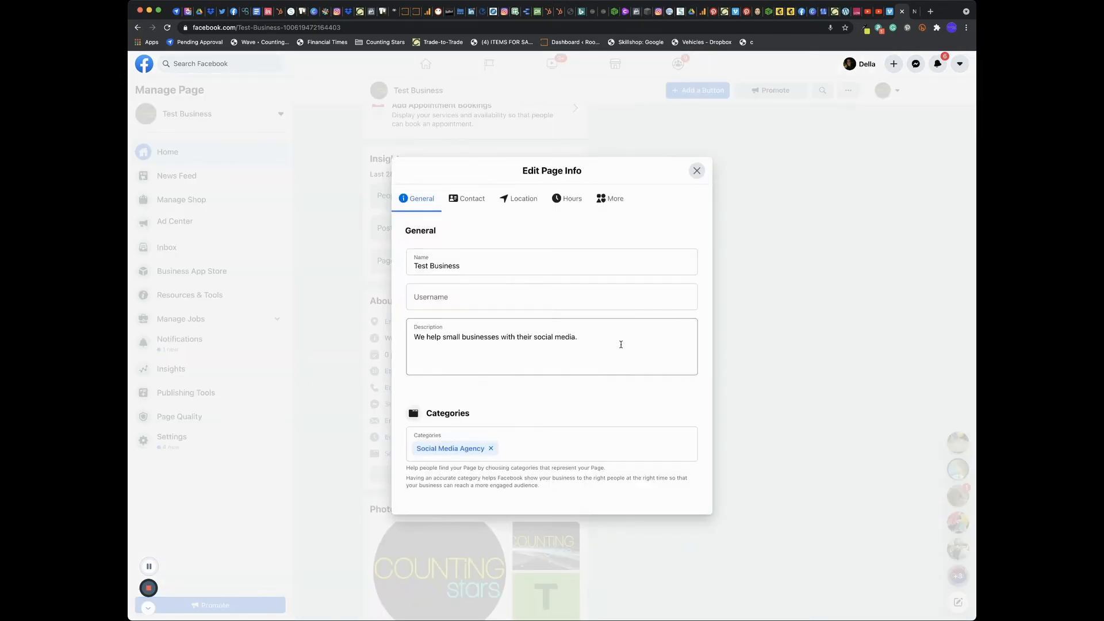
scroll(524, 343, "down", 1)
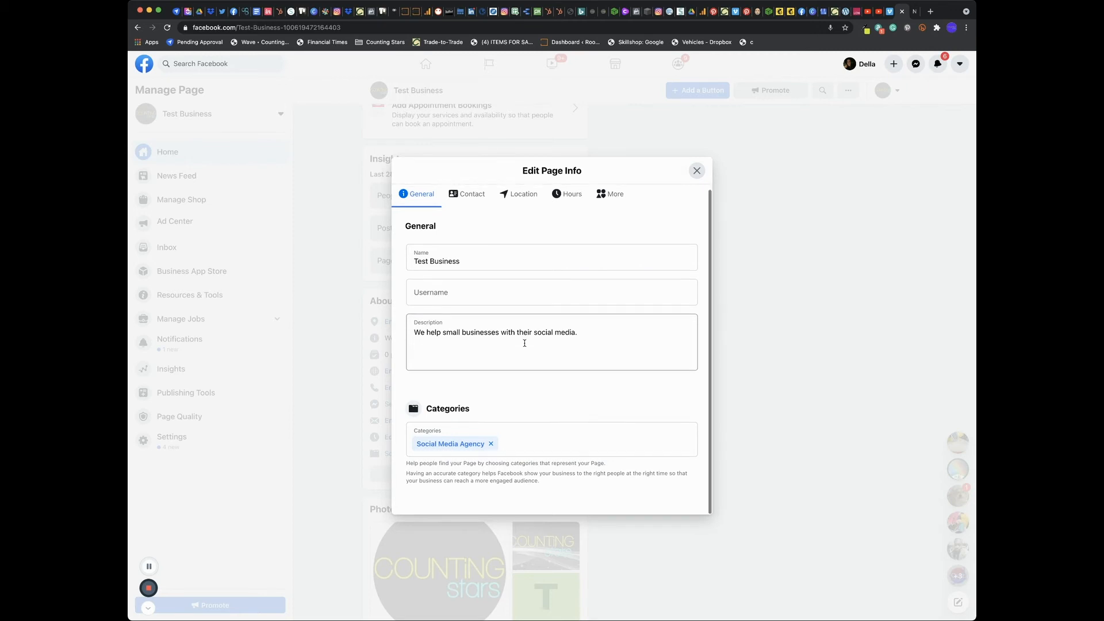
Add Marketing Agency and Advertising Agency as further categories in the general page info.
left_click(516, 444)
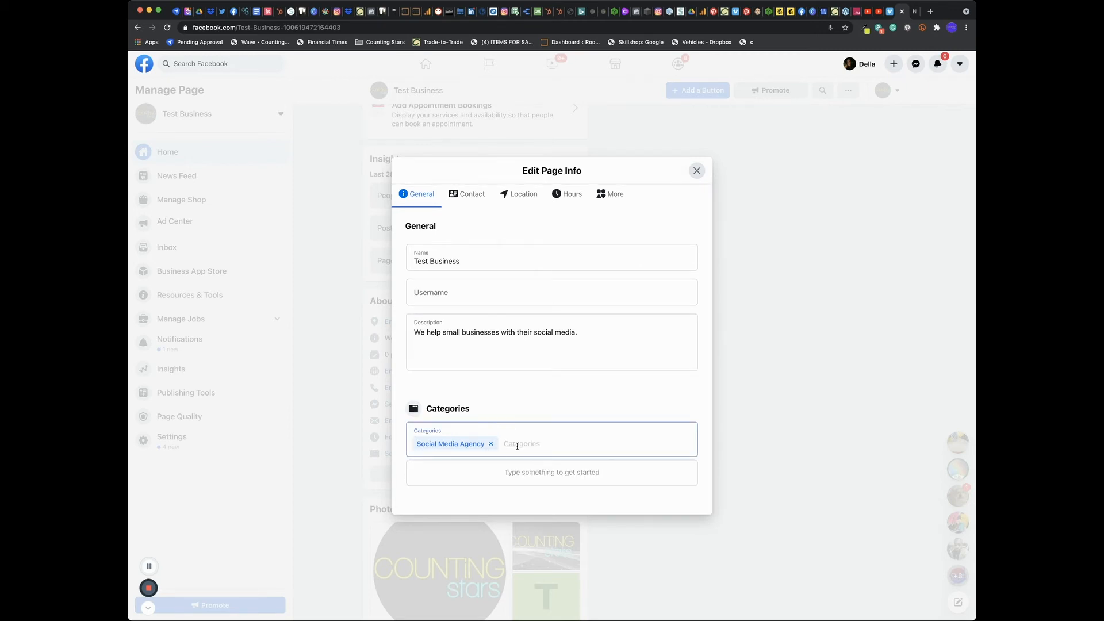
type("marketing")
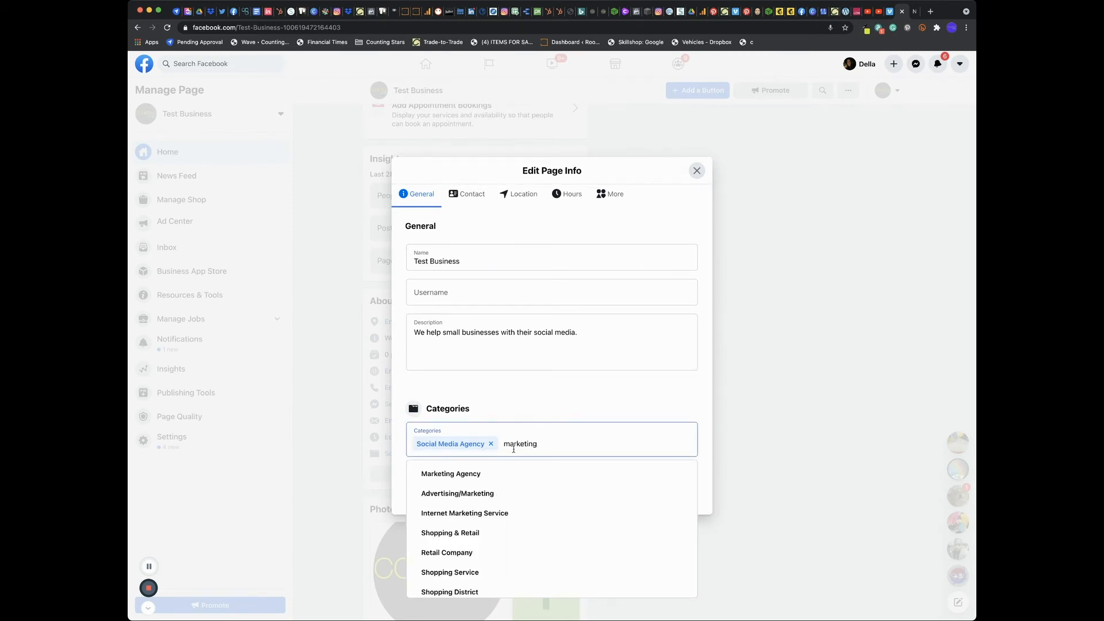
left_click(493, 474)
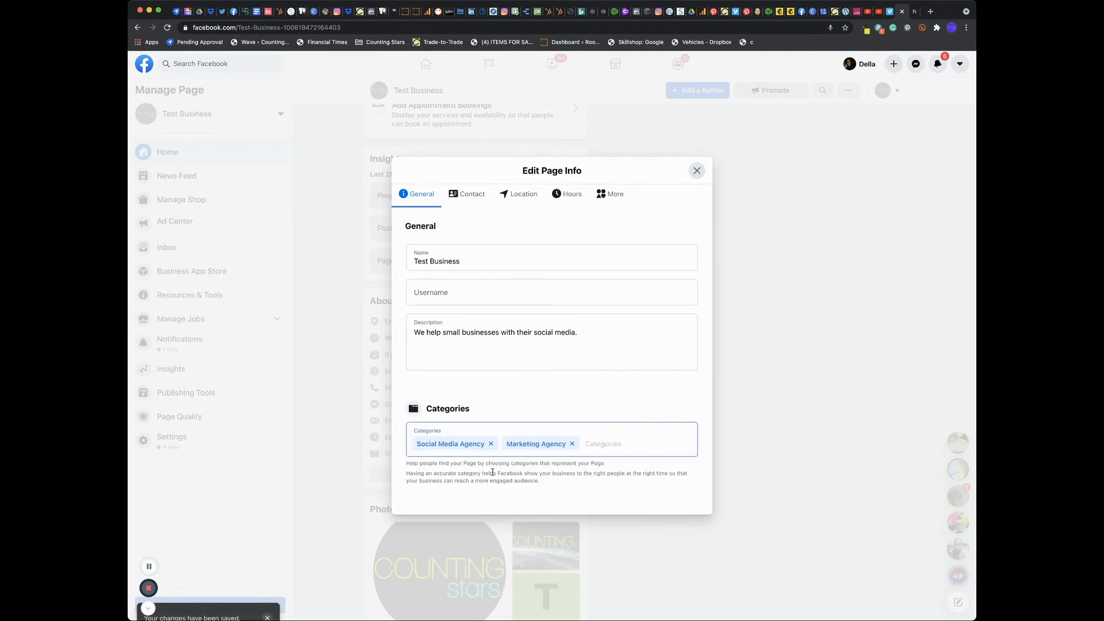
type("adv")
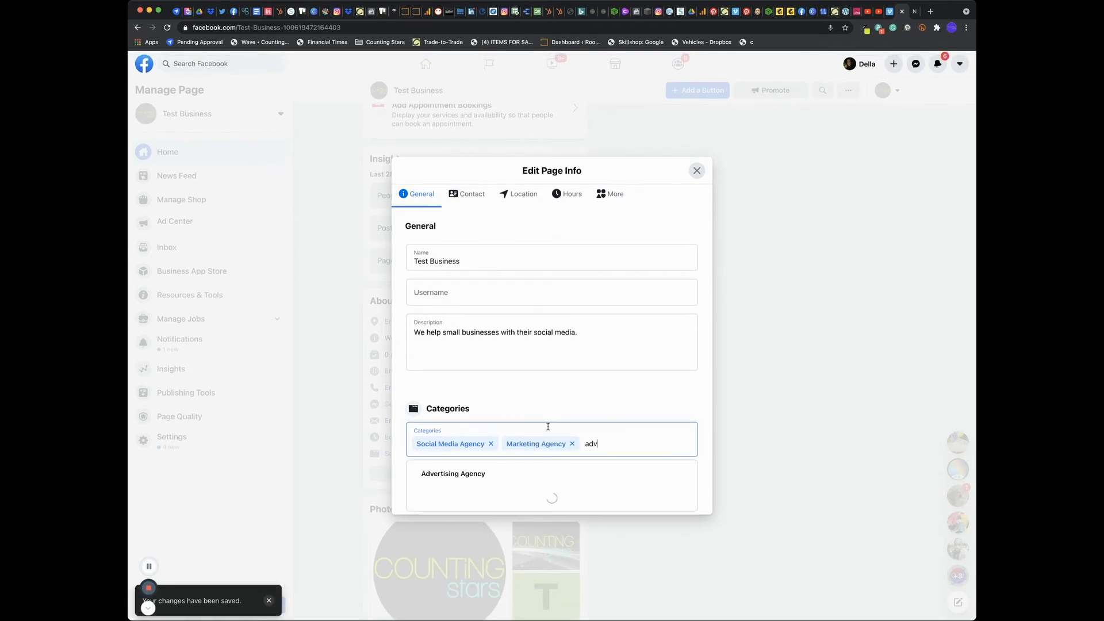
type("ertisin")
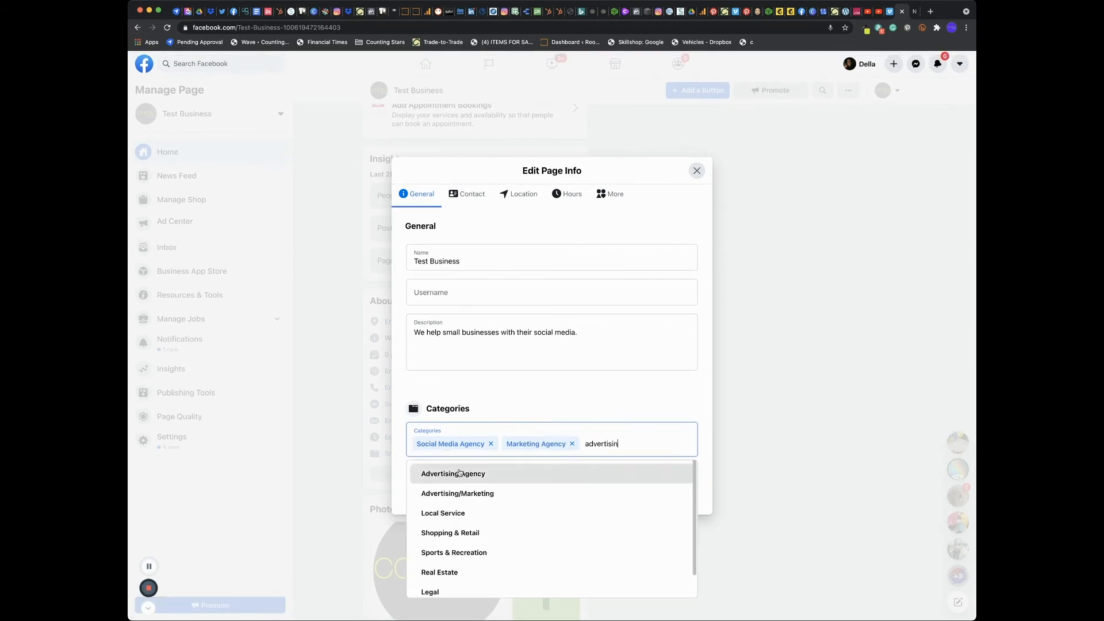
left_click(458, 469)
scroll(509, 470, "down", 1)
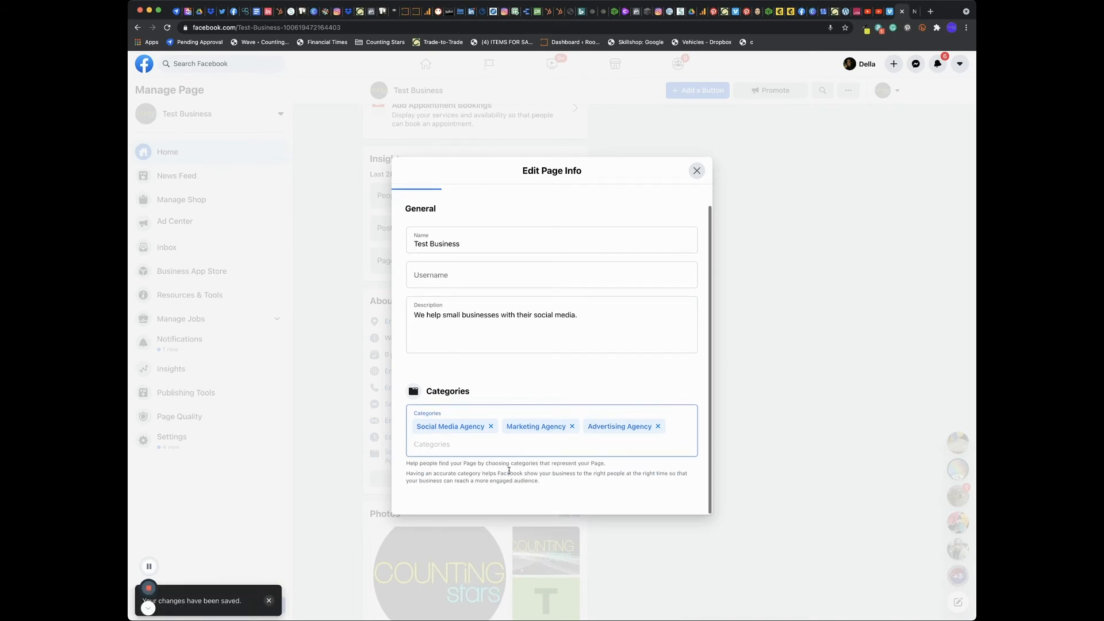
scroll(562, 431, "down", 1)
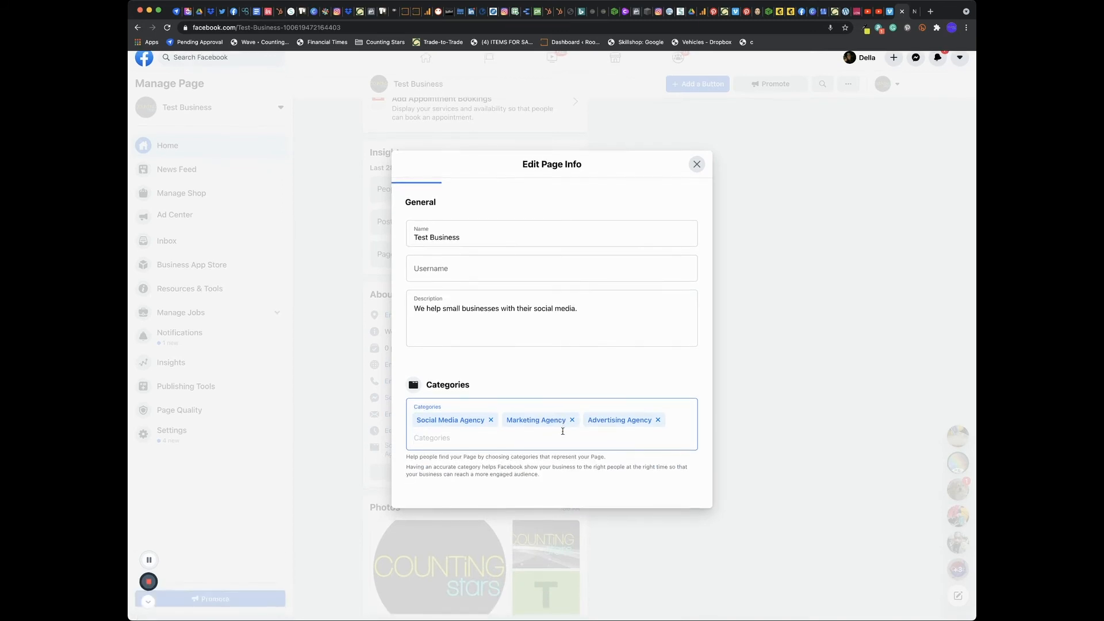
scroll(562, 432, "up", 2)
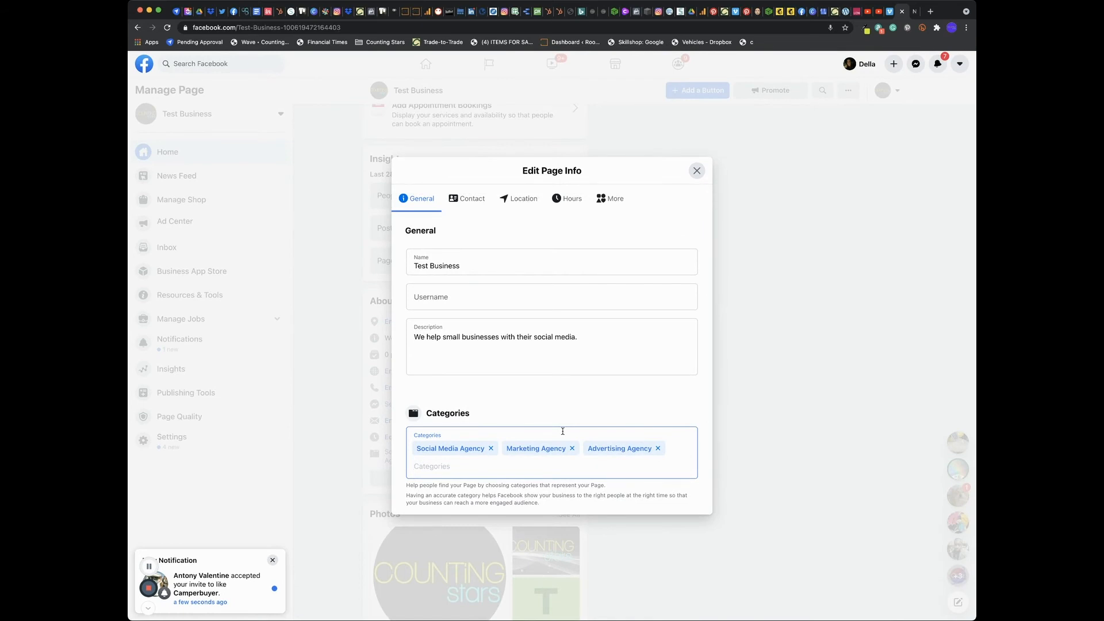
scroll(563, 431, "down", 1)
Dismiss the notification pop-ups covering the page and return to the start of the general info.
left_click(272, 560)
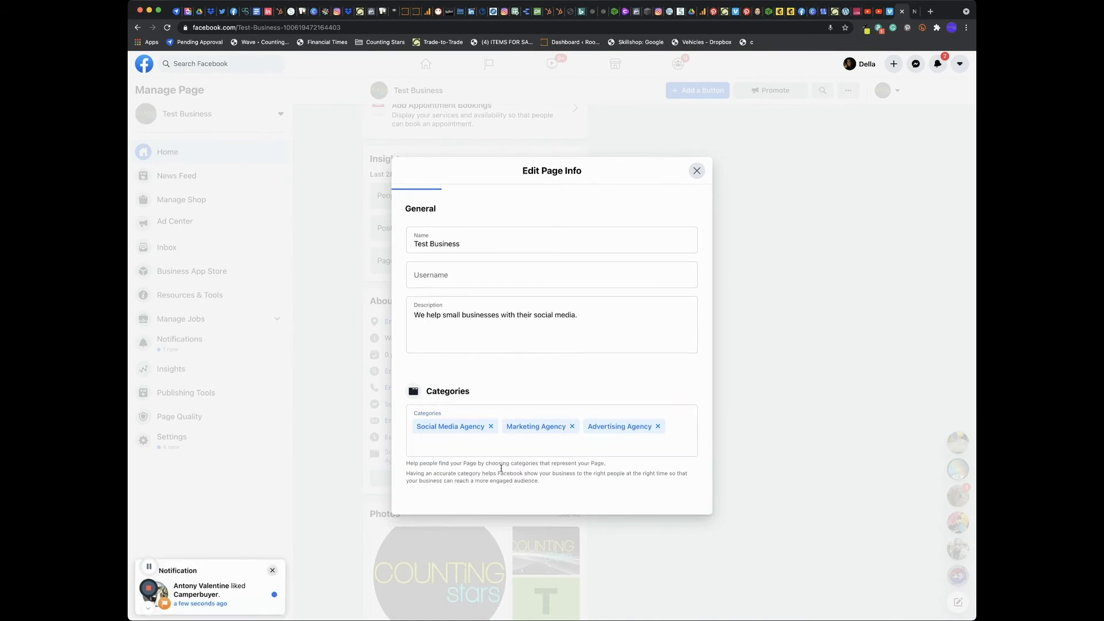
left_click(532, 443)
scroll(532, 444, "down", 1)
left_click(272, 569)
left_click(273, 569)
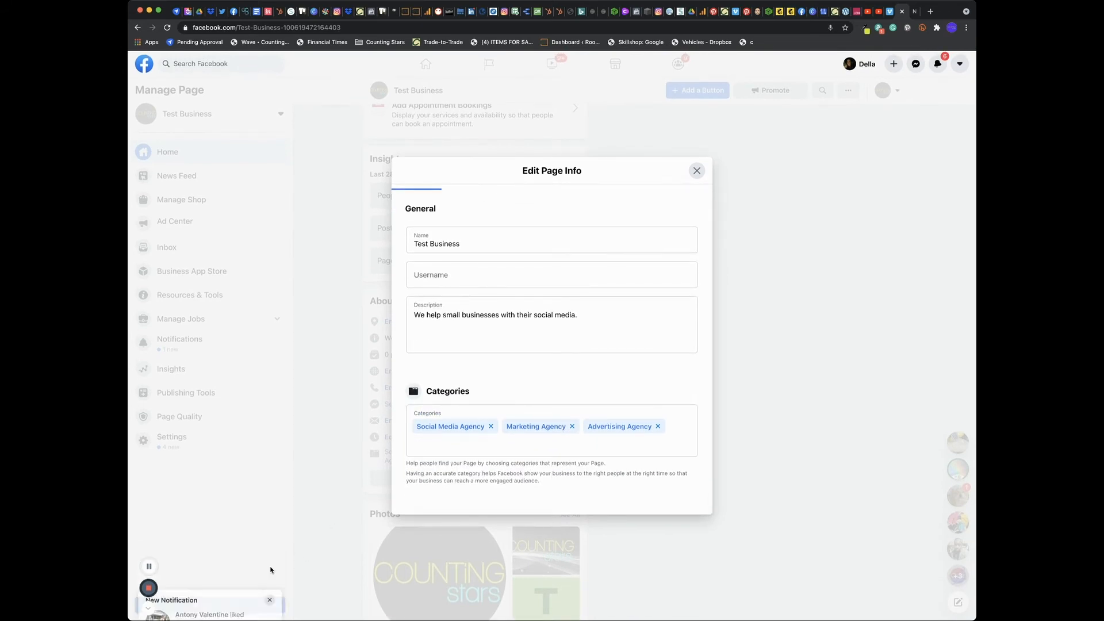
scroll(592, 373, "down", 1)
scroll(592, 374, "up", 1)
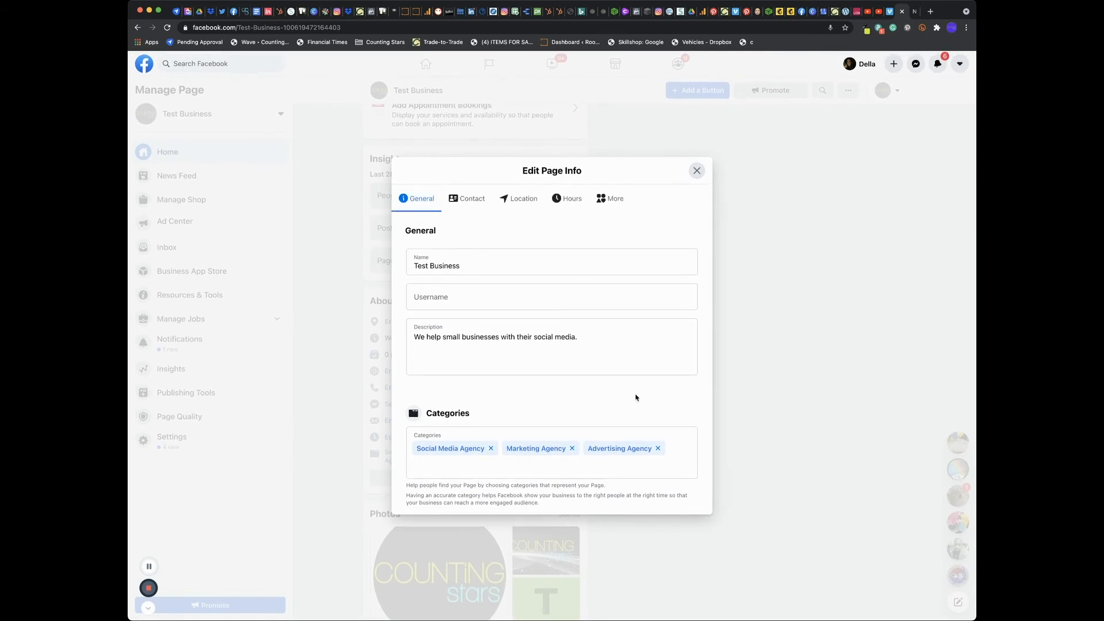
Review the contact fields, the location fields and the service area of the page info without entering anything.
left_click(469, 201)
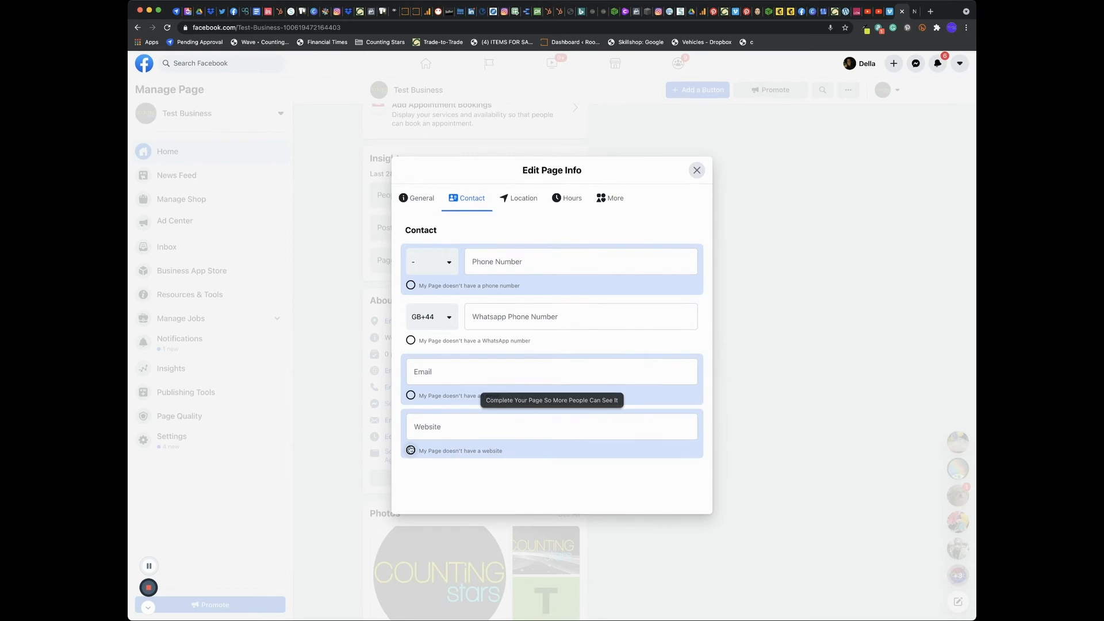
left_click(527, 199)
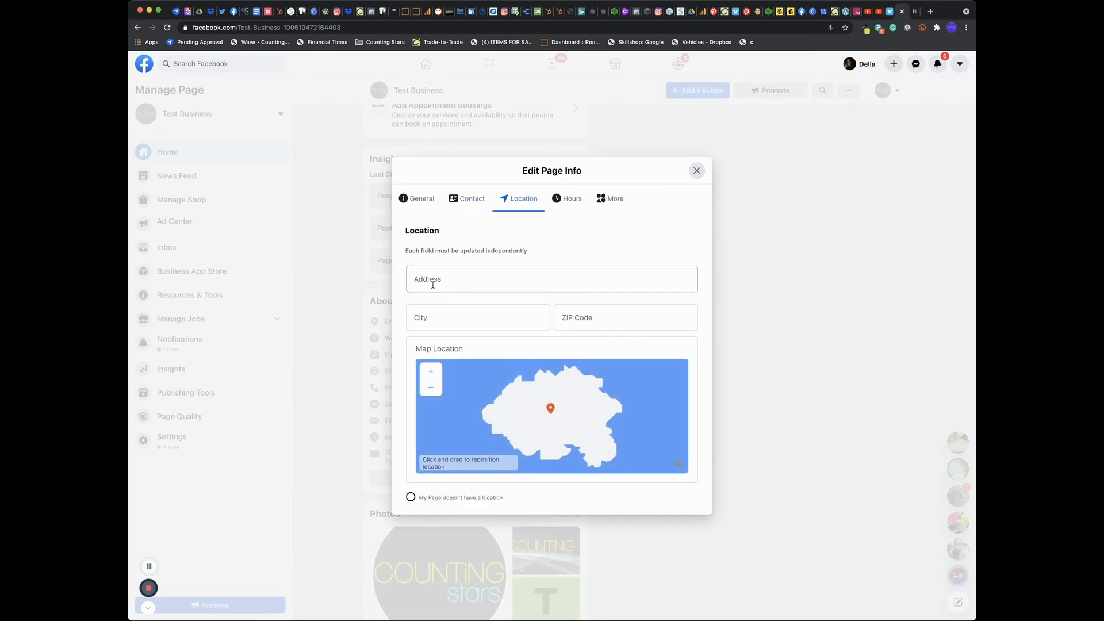
scroll(543, 288, "down", 2)
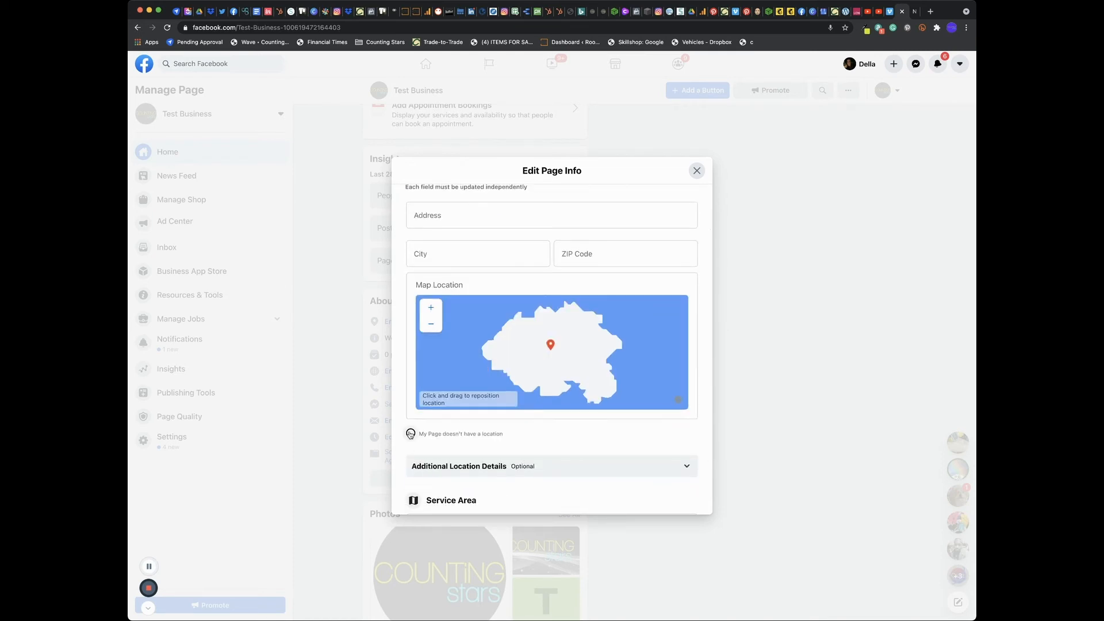
scroll(443, 432, "down", 2)
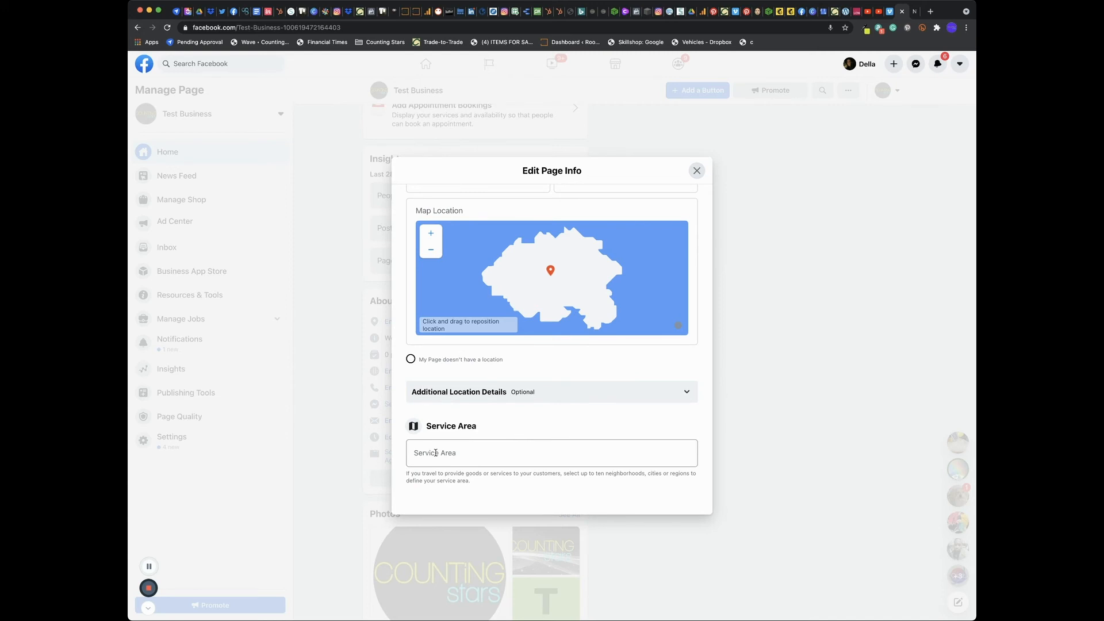
scroll(435, 452, "up", 3)
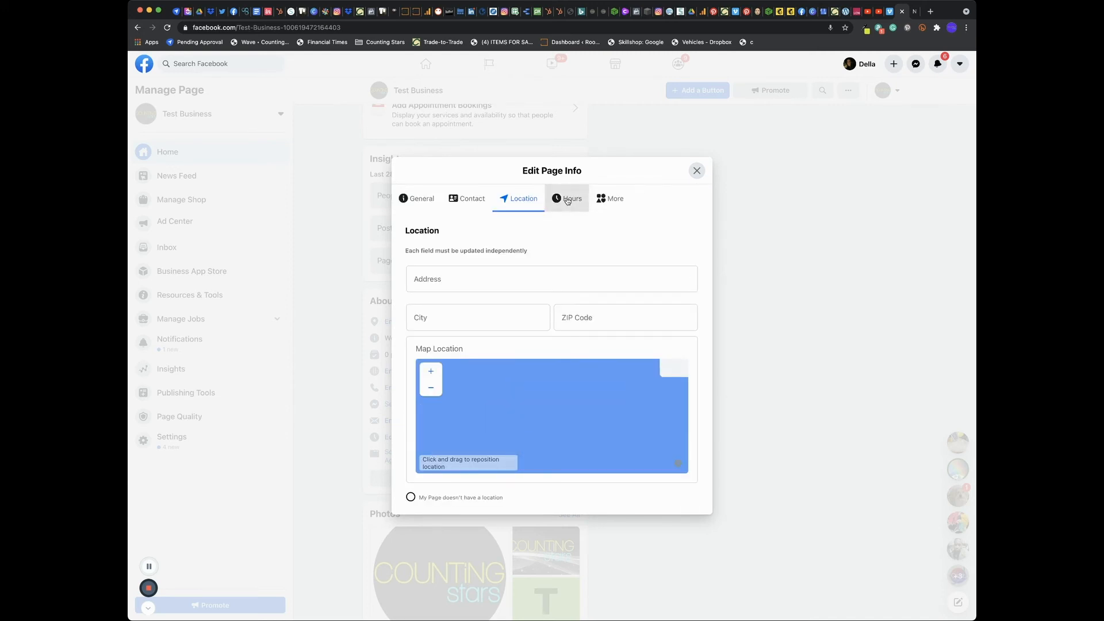
Choose Open on Selected Hours for the business hours and review the daily time fields and temporary service changes.
left_click(566, 200)
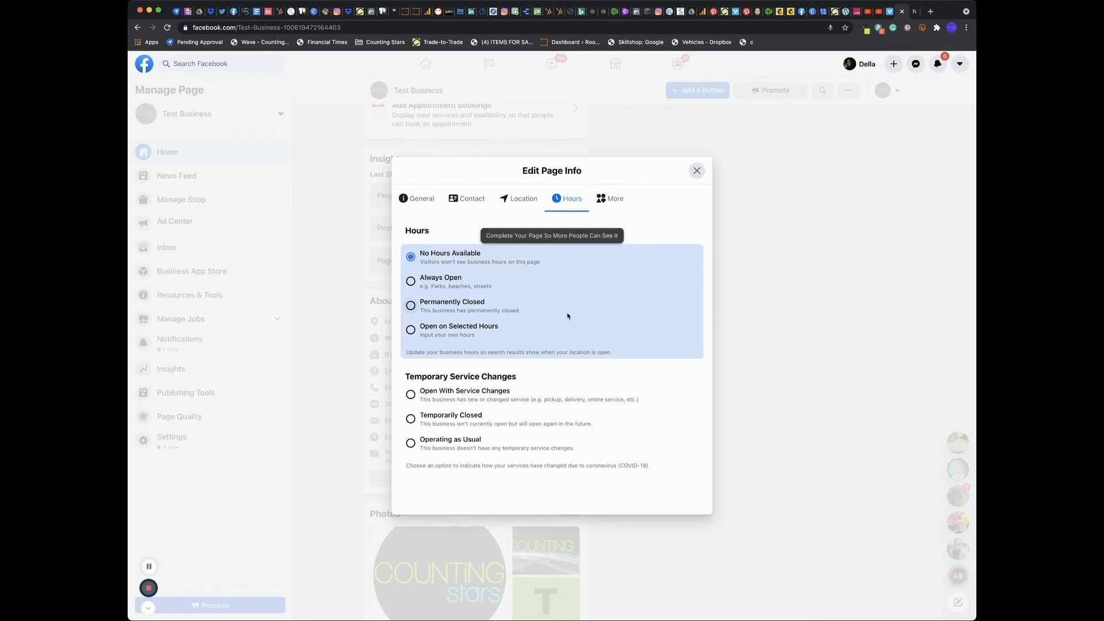
left_click(411, 330)
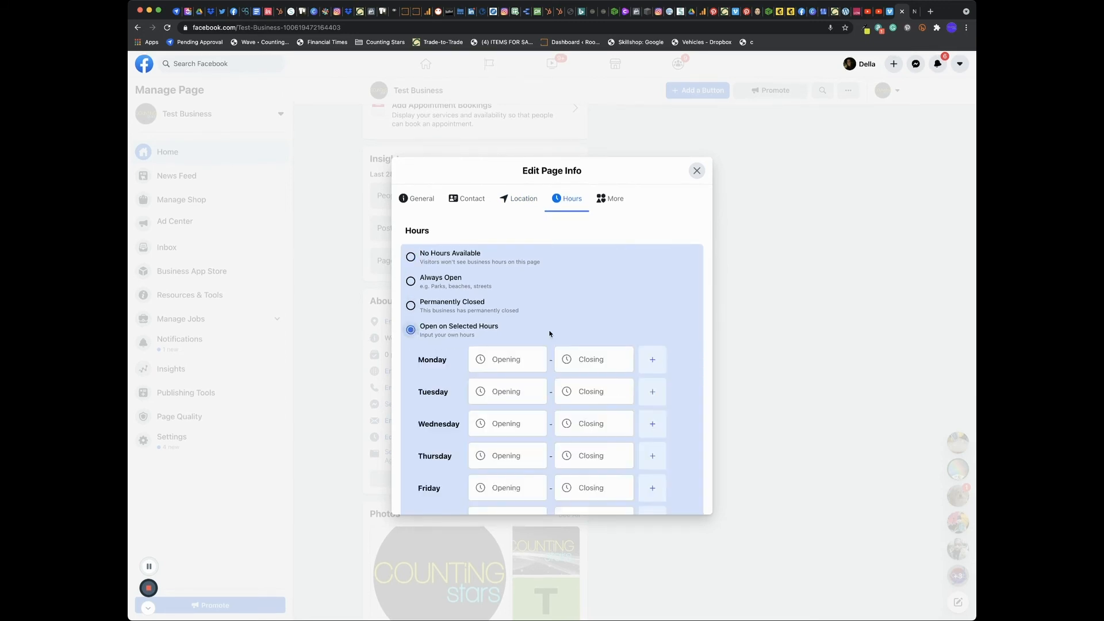
scroll(552, 331, "down", 2)
scroll(552, 330, "down", 1)
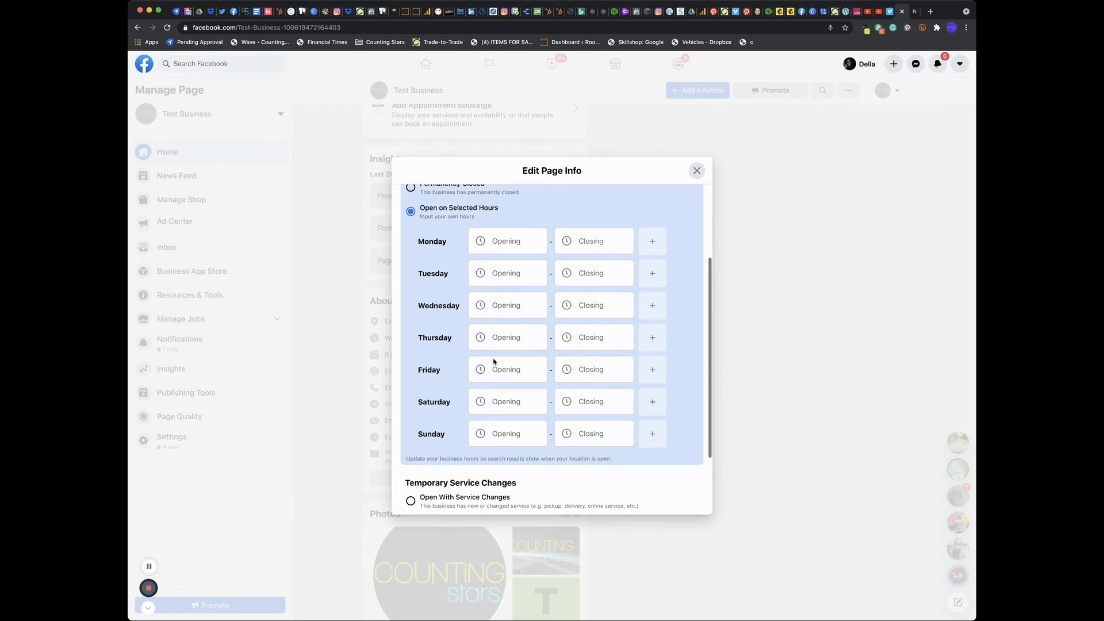
scroll(505, 491, "down", 2)
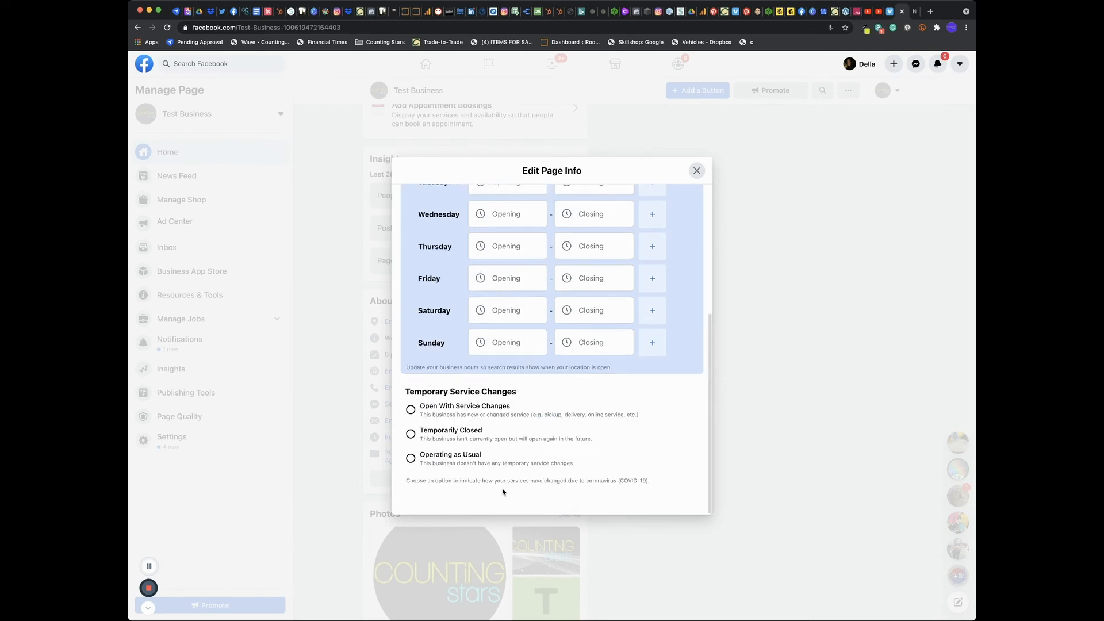
scroll(503, 489, "up", 5)
Review the additional page info from privacy policy to price range and other accounts, and close the page info editor.
left_click(609, 198)
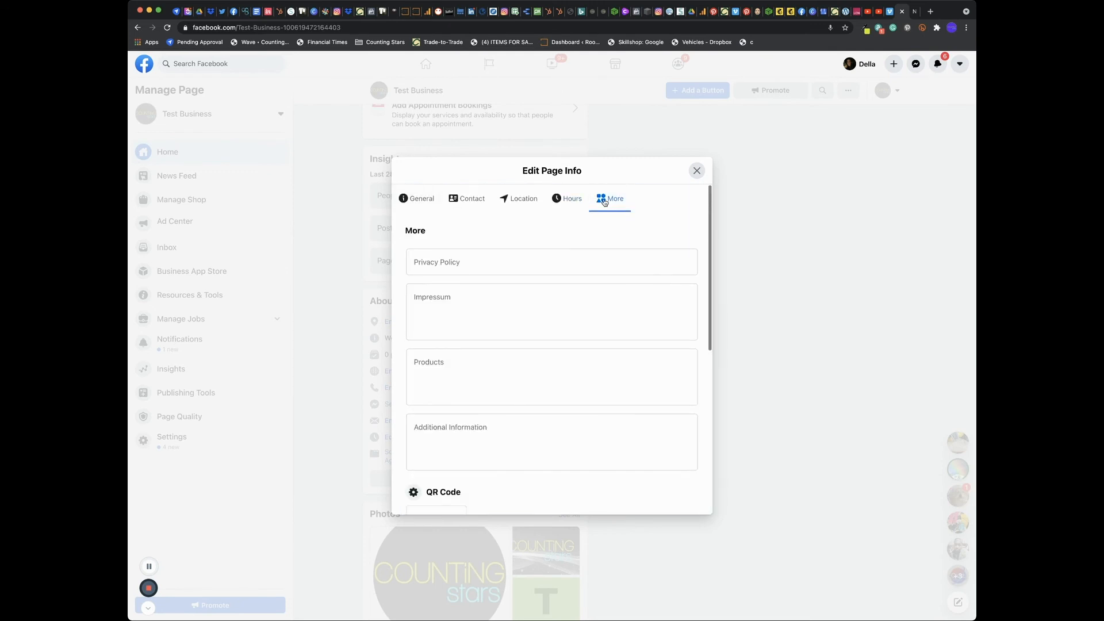
scroll(575, 253, "down", 1)
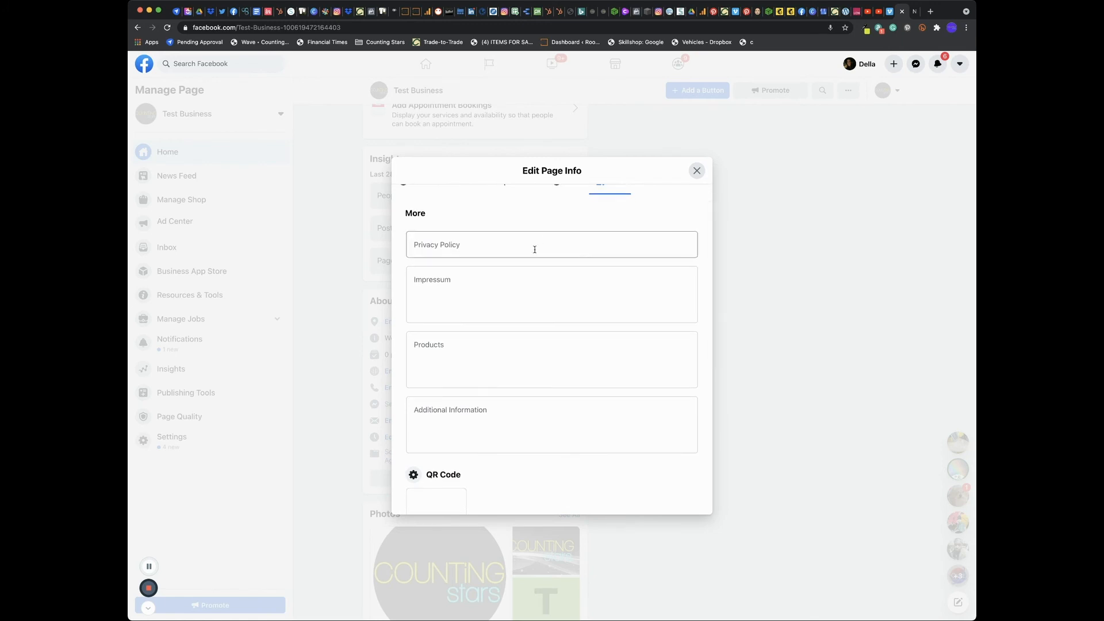
scroll(604, 262, "down", 5)
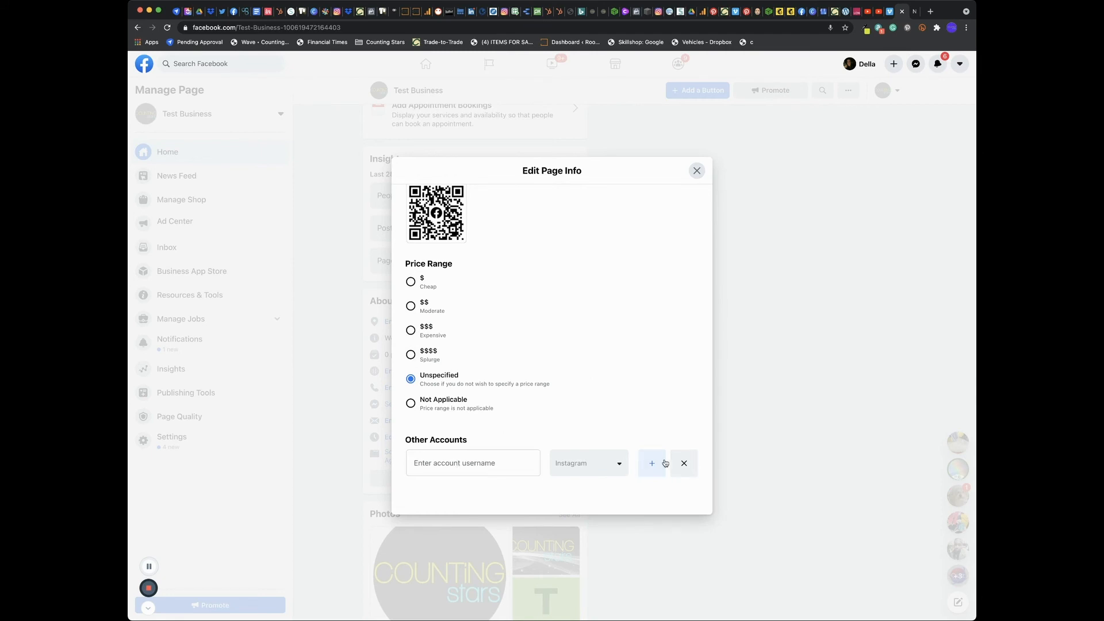
scroll(652, 321, "up", 5)
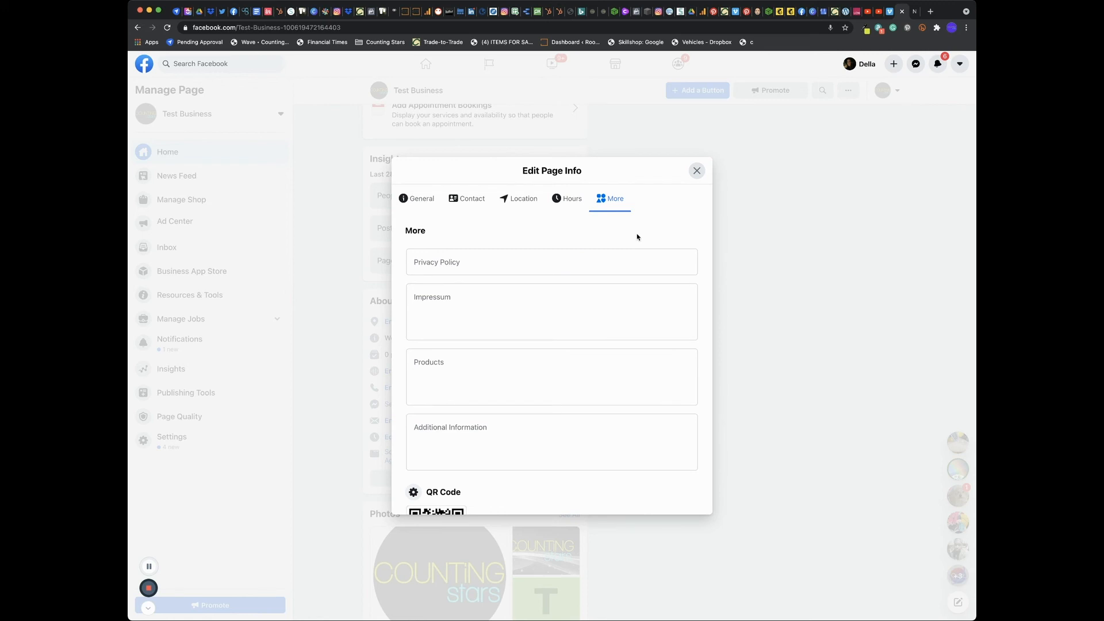
left_click(695, 170)
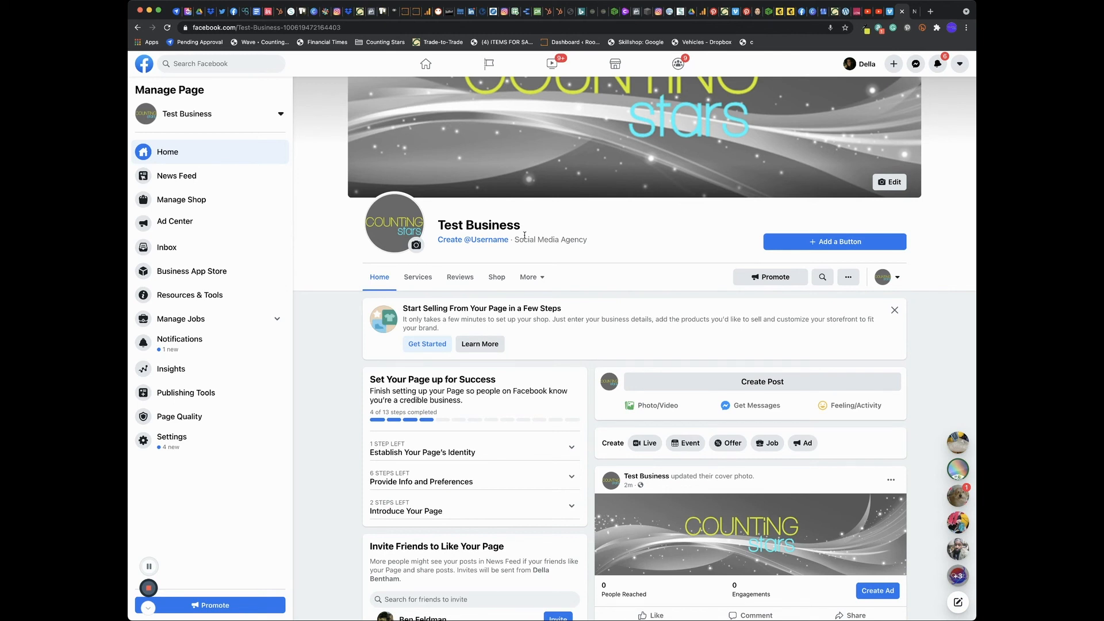
Examine the action button choices offered for the page and close them without choosing one.
left_click(835, 243)
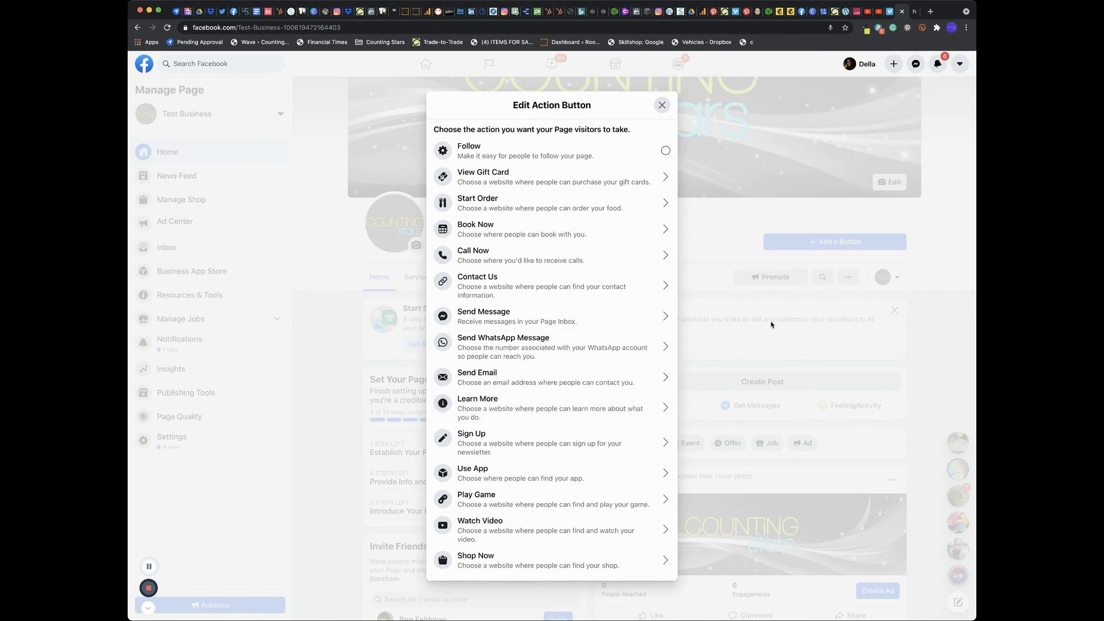
left_click(662, 105)
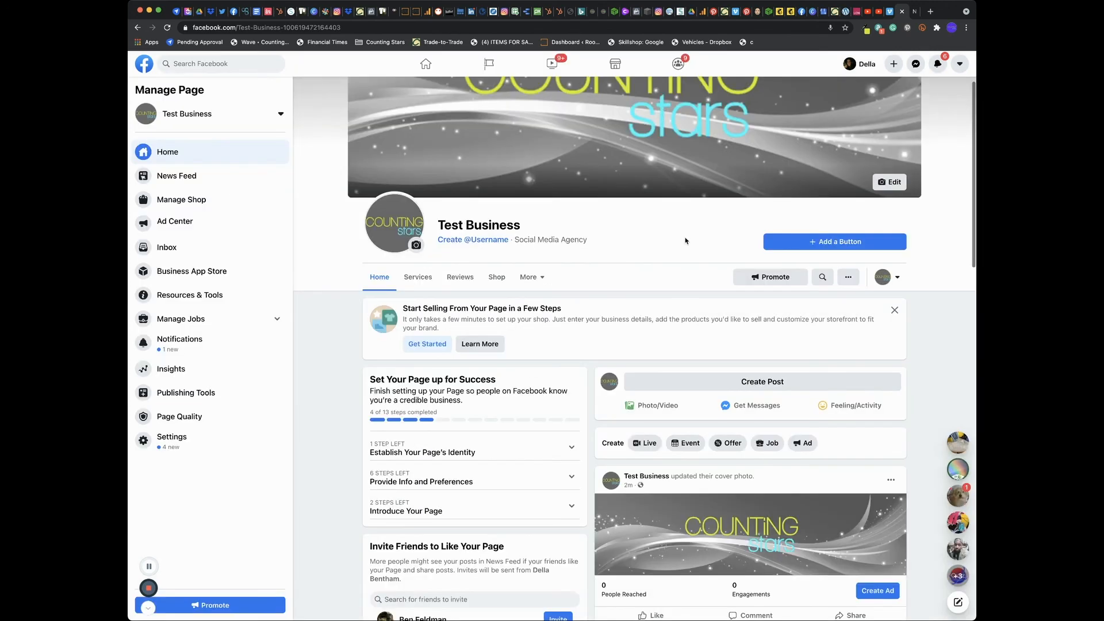
scroll(683, 243, "up", 1)
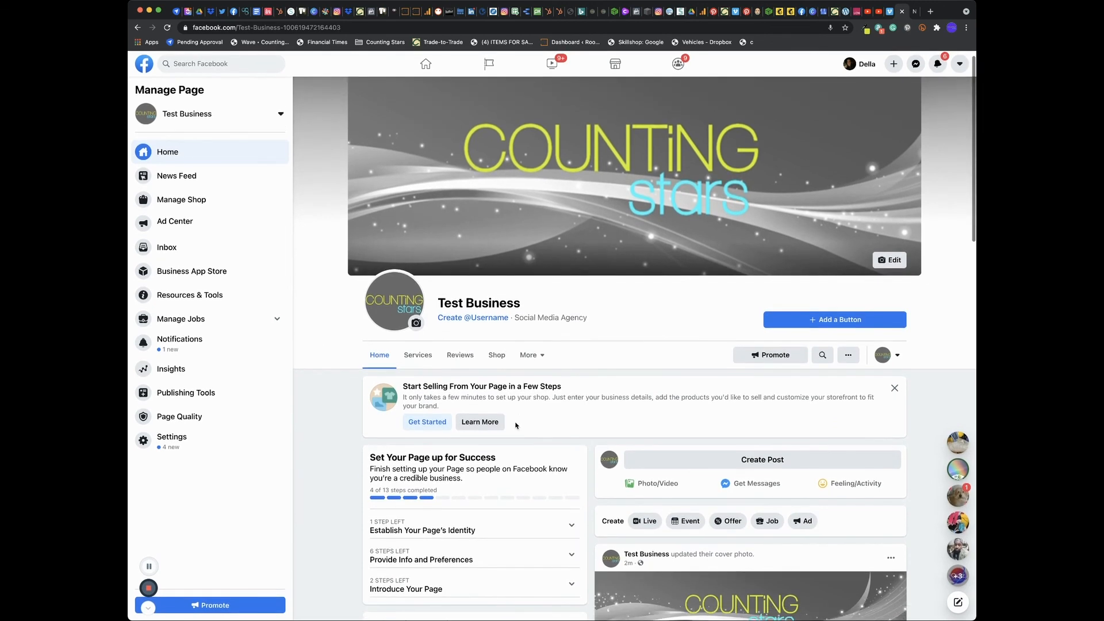
Look through the page's setup checklist, friend invitations, ad options, insights and About details, and return to the cover photo.
scroll(516, 424, "down", 1)
scroll(516, 425, "up", 1)
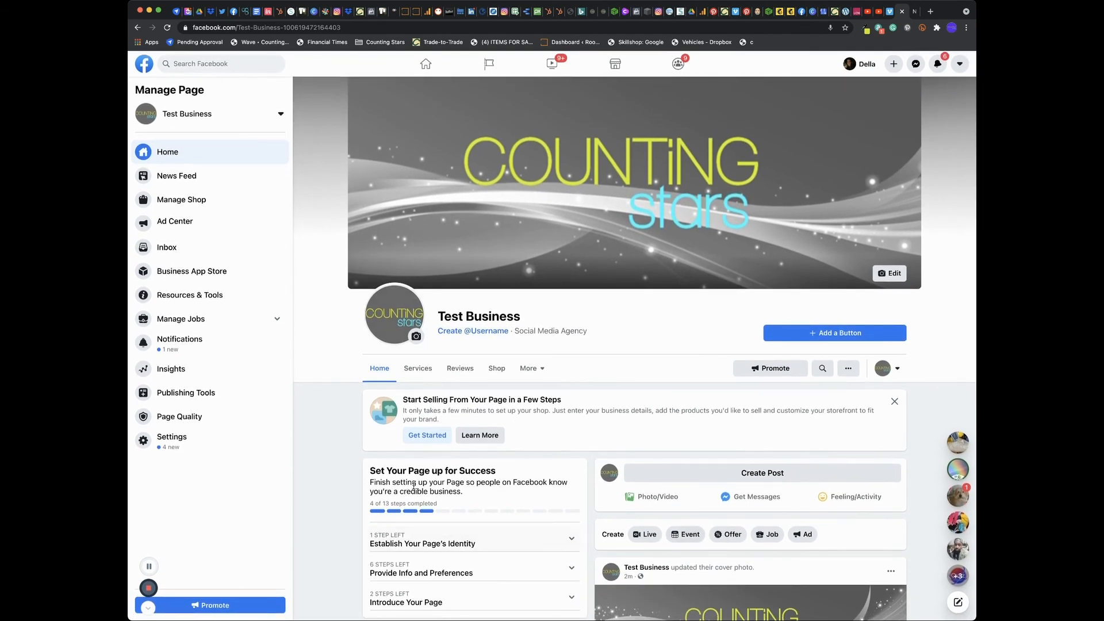
scroll(454, 487, "down", 10)
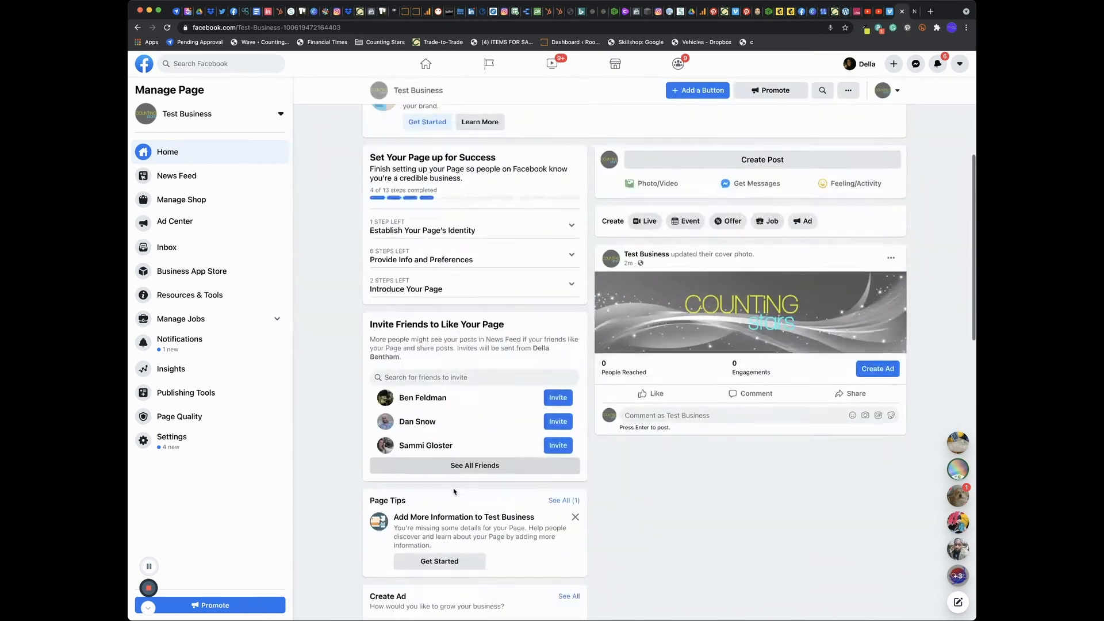
scroll(454, 492, "down", 5)
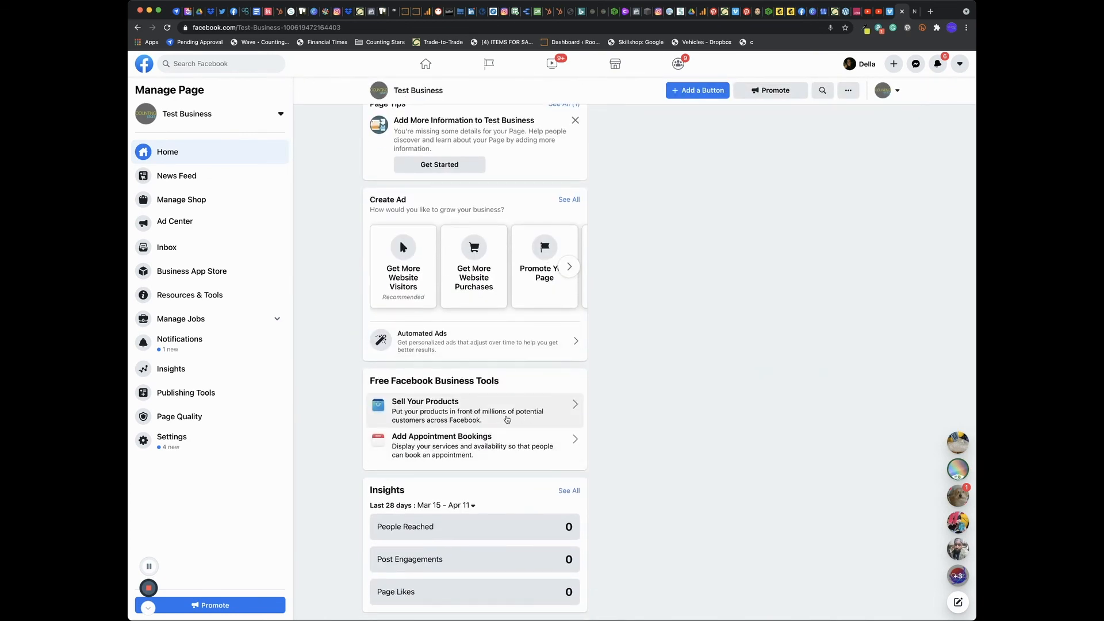
scroll(224, 262, "down", 1)
scroll(429, 292, "up", 1)
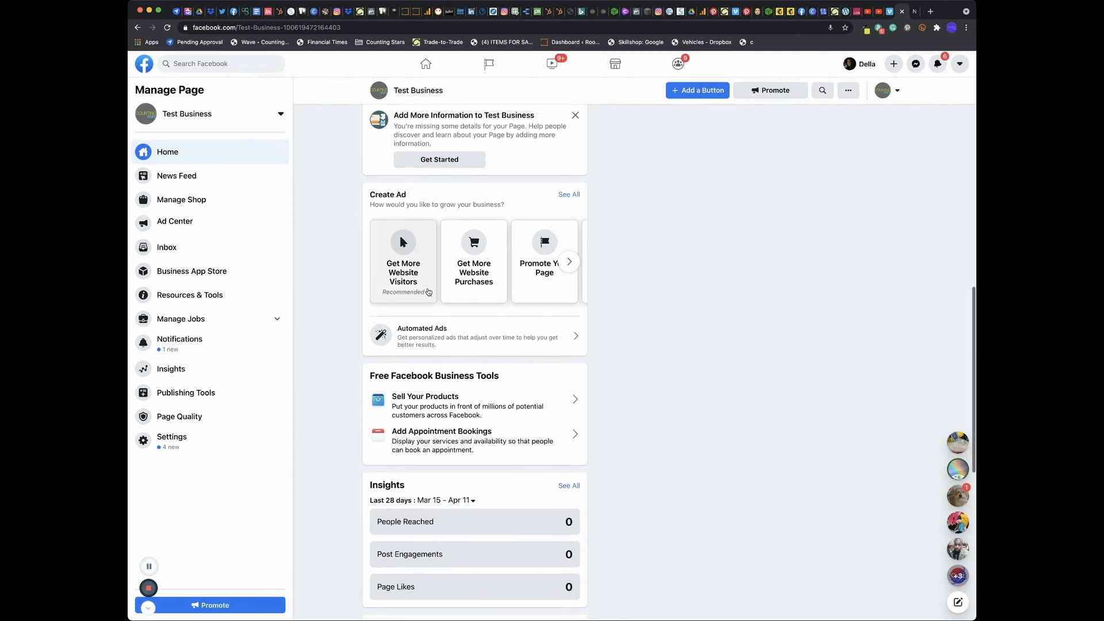
scroll(451, 291, "down", 4)
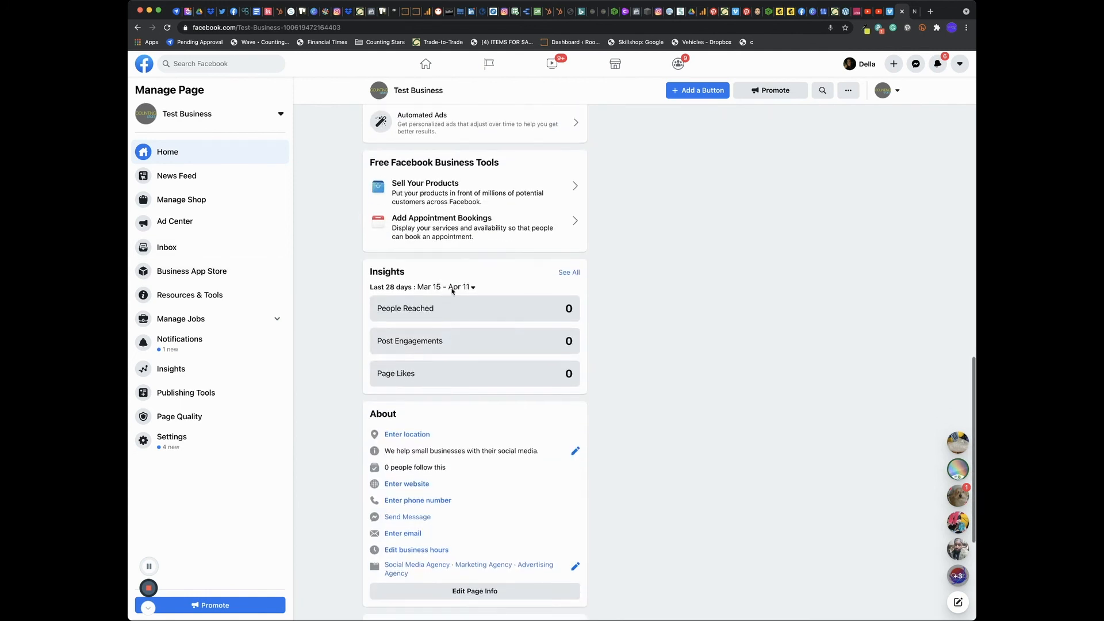
scroll(452, 291, "down", 5)
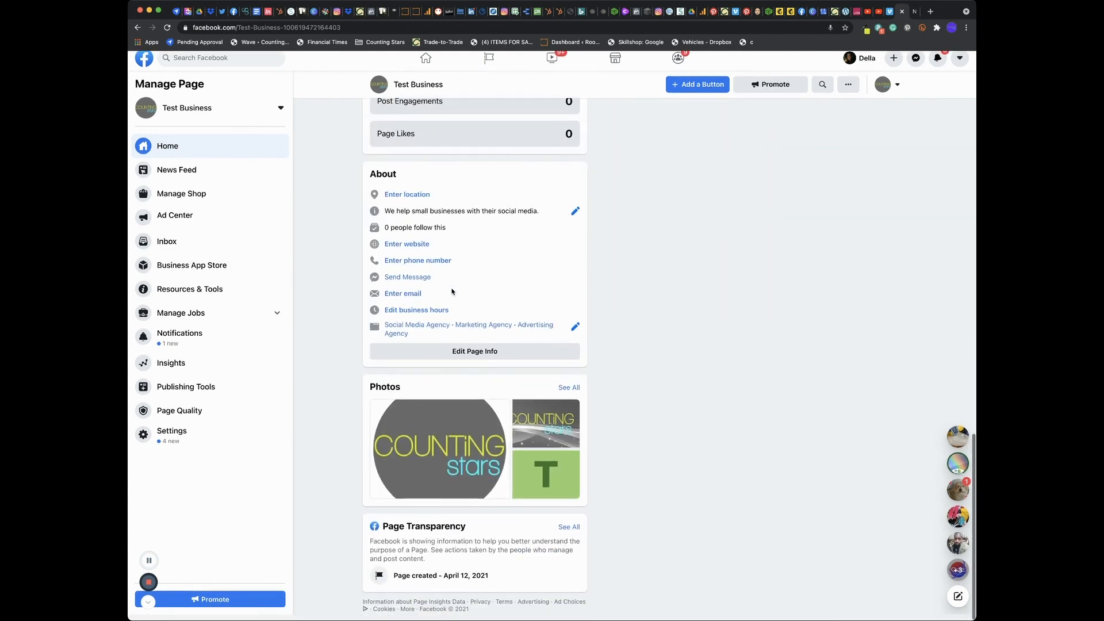
scroll(452, 291, "up", 9)
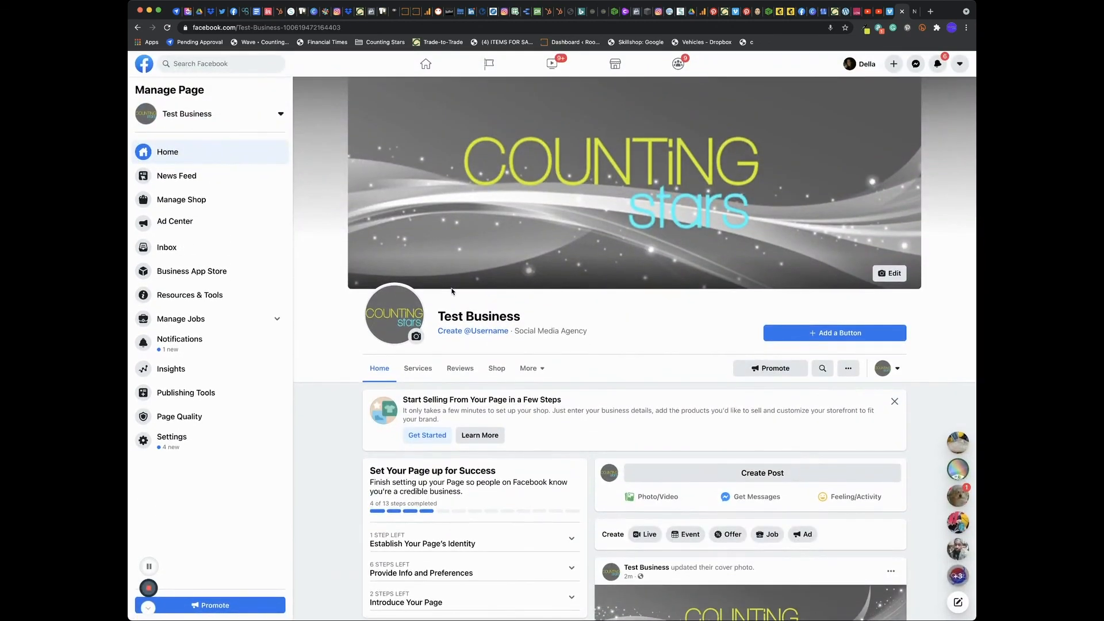